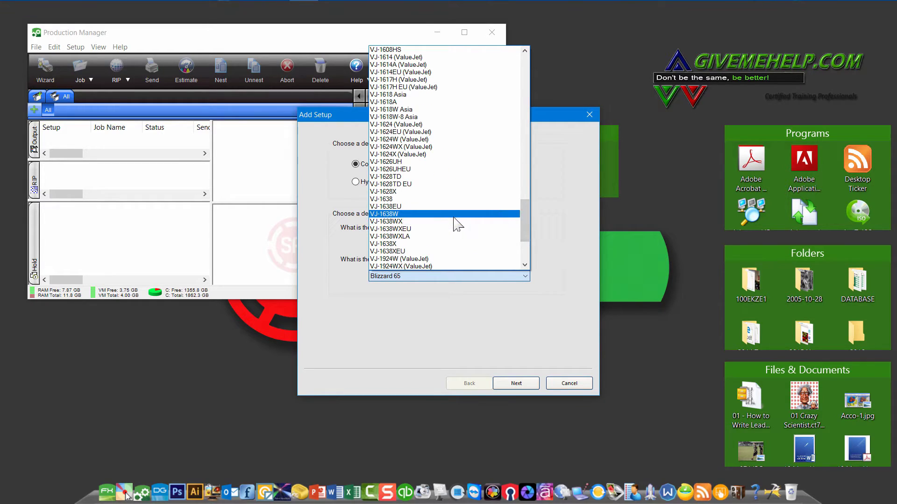
Add a color printer setup for the VJ-1638X over TCP/IP at 192.168.001.085, port 9100, testing the connection before finishing.
click(384, 245)
click(524, 385)
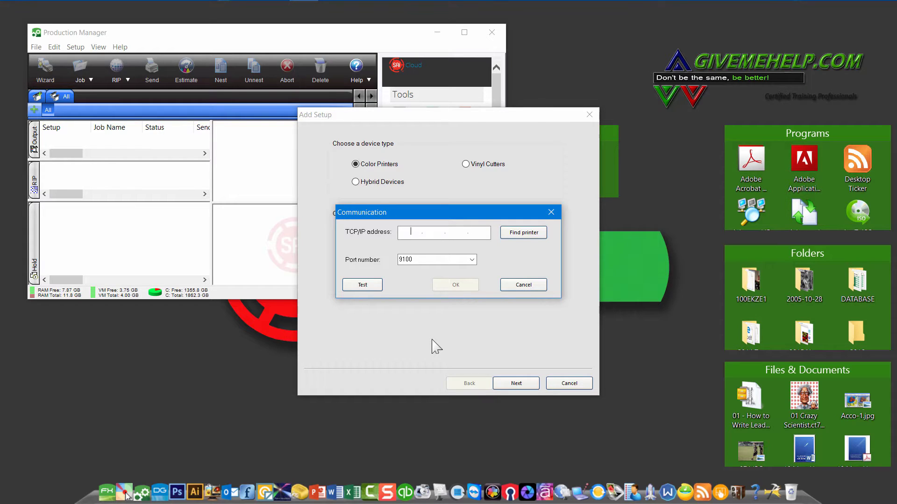
text(92.168.001.085)
click(362, 293)
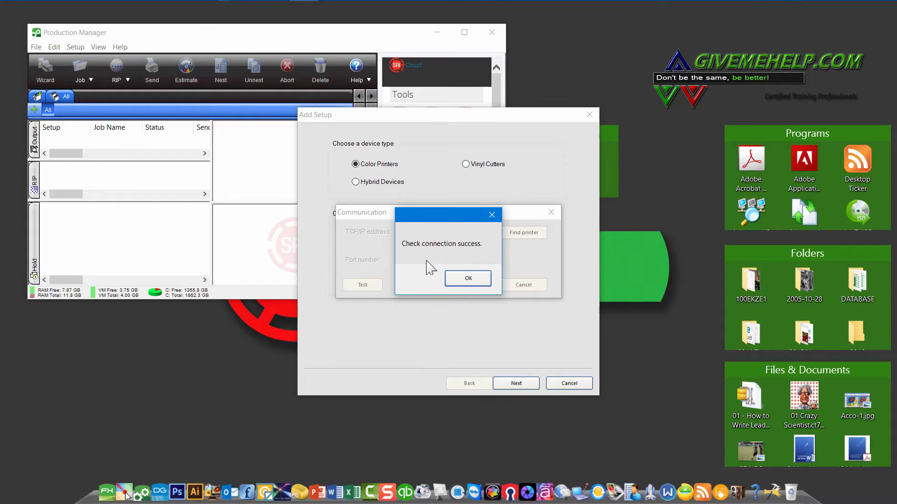
click(467, 281)
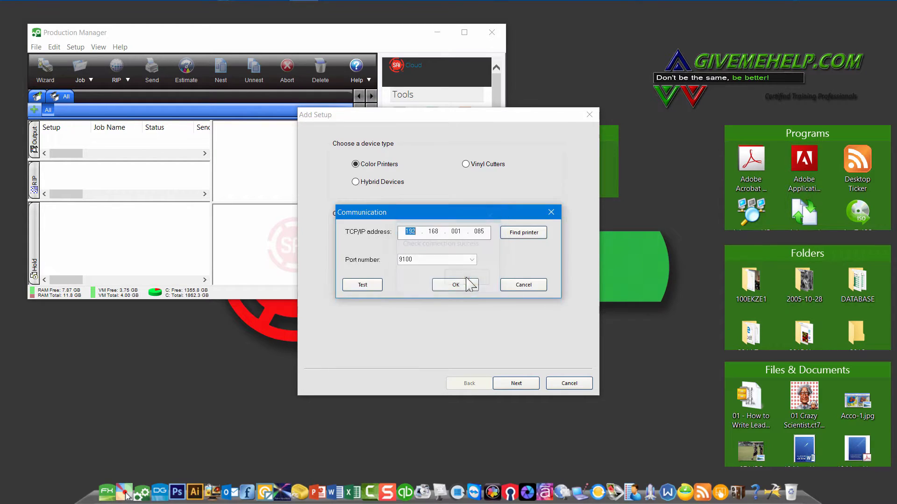
click(458, 286)
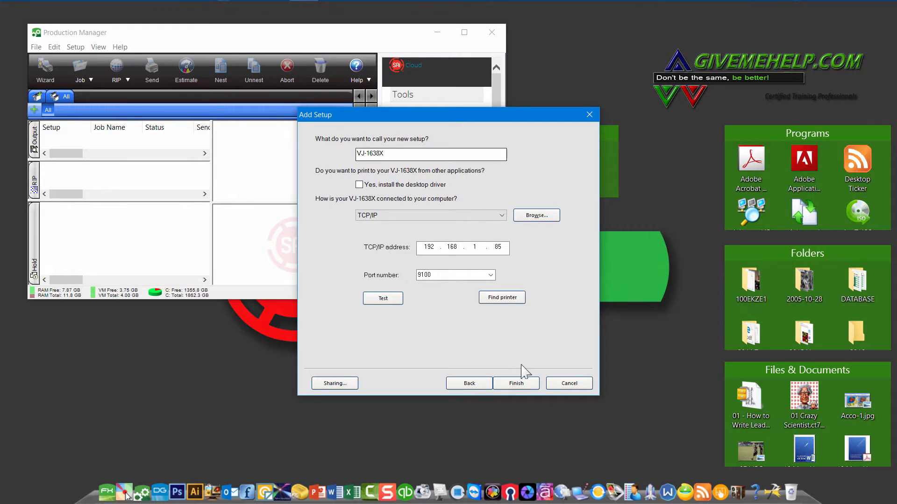
click(519, 389)
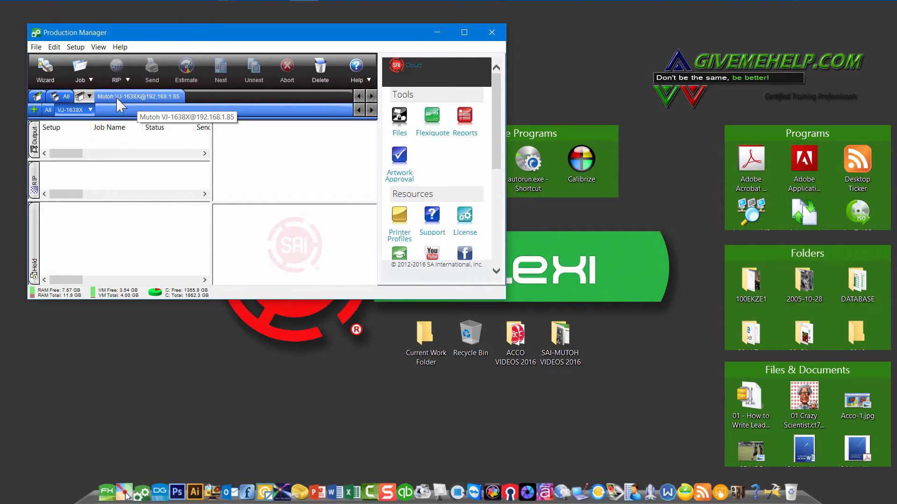
Maximize Production Manager, enlarge the Output and RIP queue areas, and lower the divider between the two preview areas.
click(464, 33)
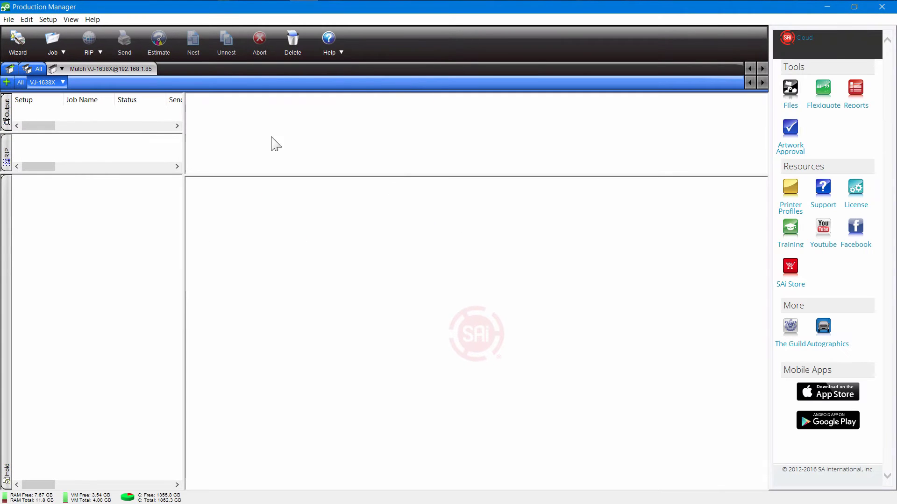
drag(134, 132, 124, 246)
drag(136, 287, 130, 367)
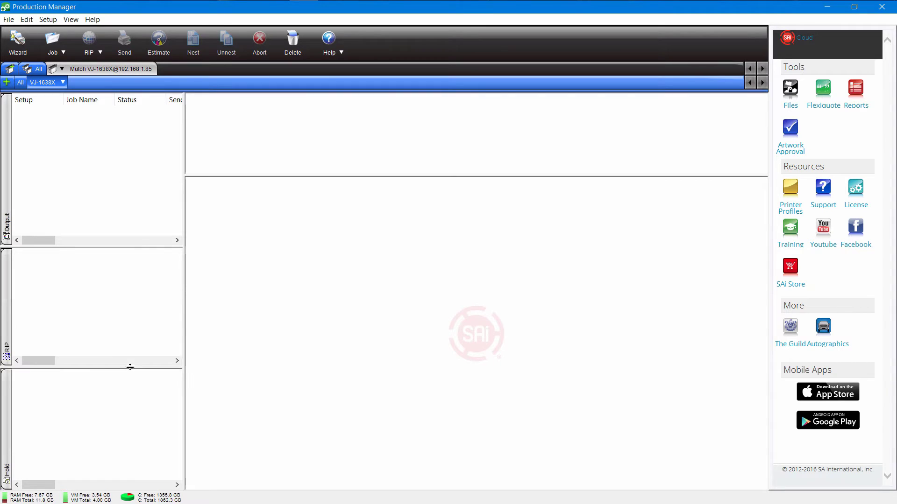
mouse_move(392, 176)
mouse_down()
mouse_move(379, 286)
mouse_move(409, 175)
mouse_move(395, 282)
mouse_up()
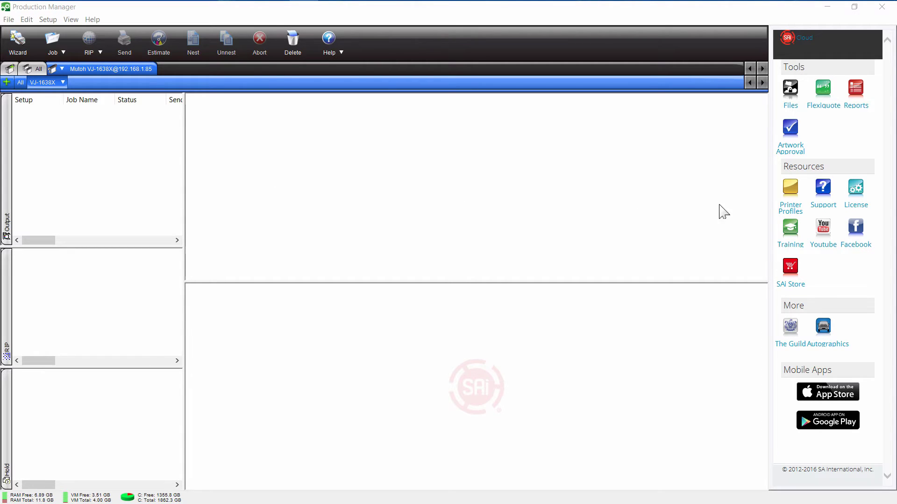
Download the ICC profile pack for make Mutoh, model Mutoh VJ-1638, from the SAi printer profiles page and close the pop-up window.
click(789, 209)
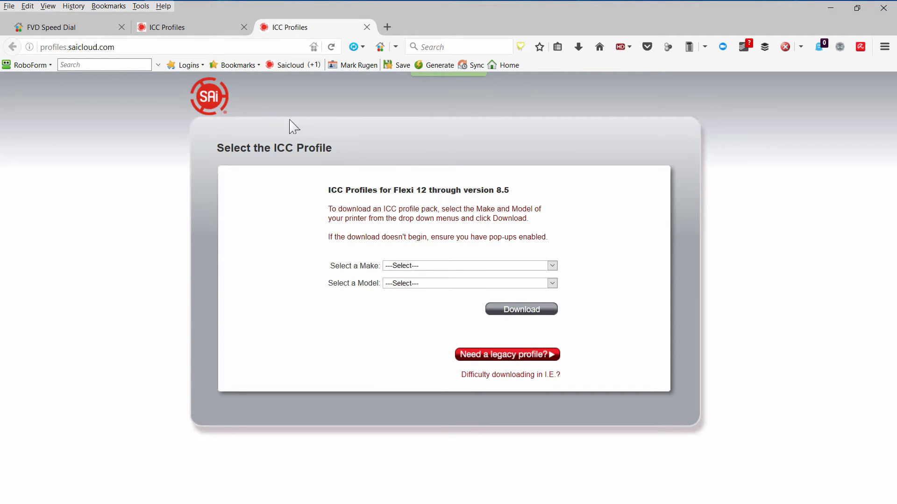
click(414, 266)
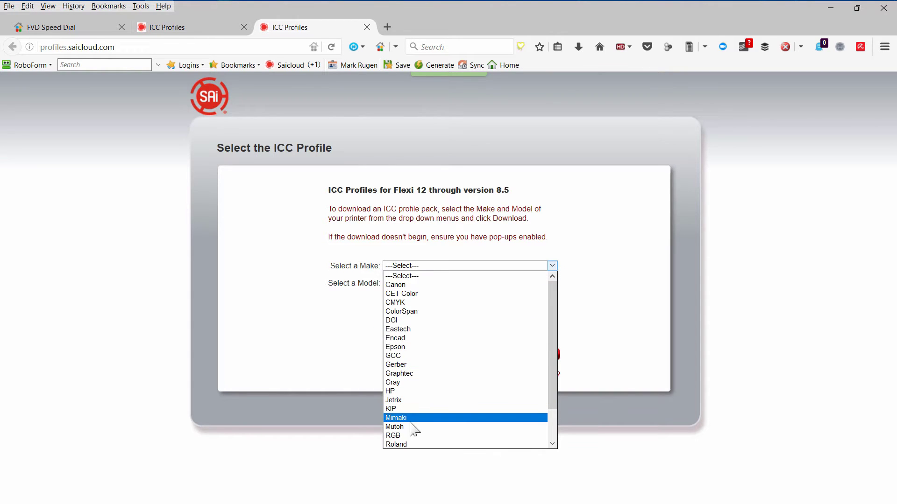
click(407, 427)
click(419, 282)
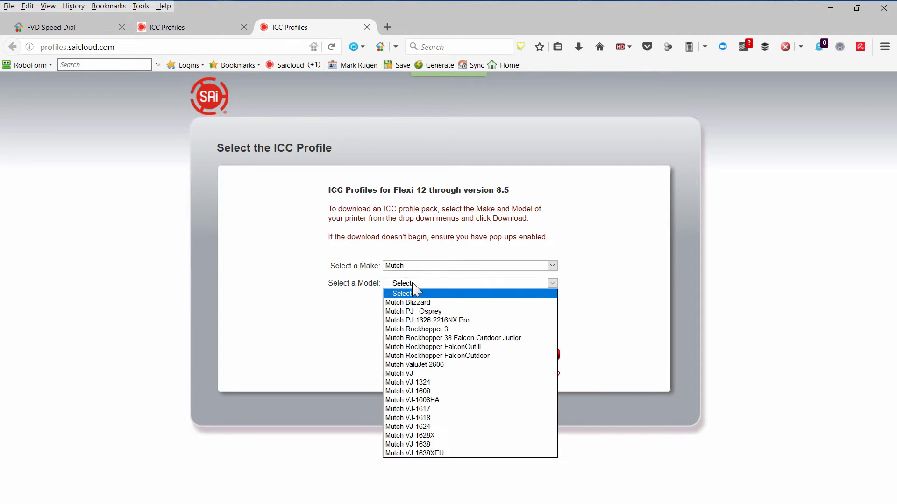
click(430, 445)
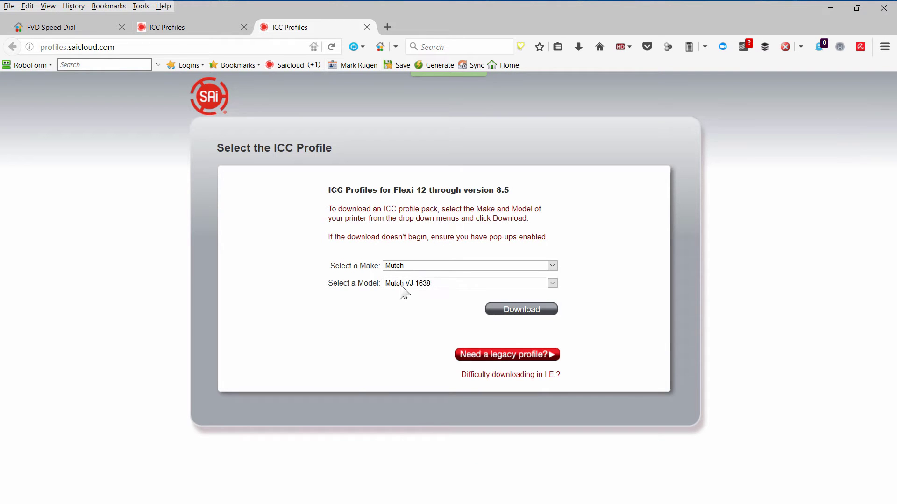
click(516, 310)
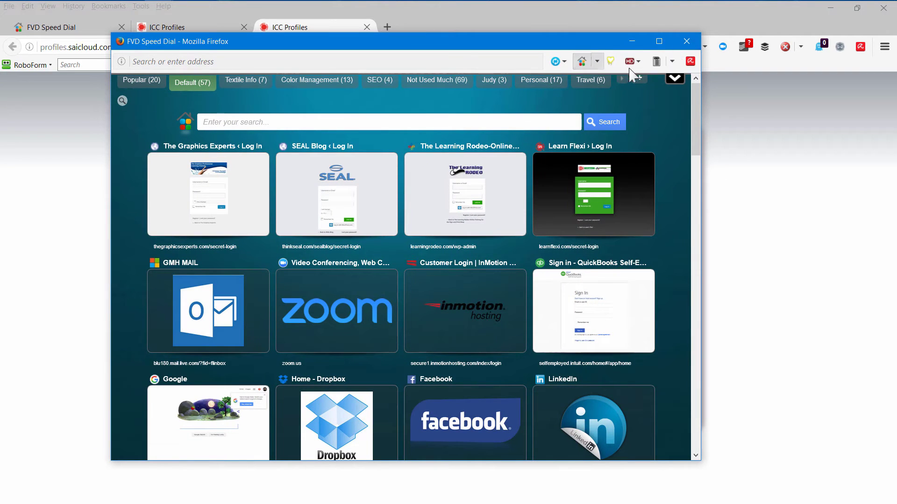
click(687, 41)
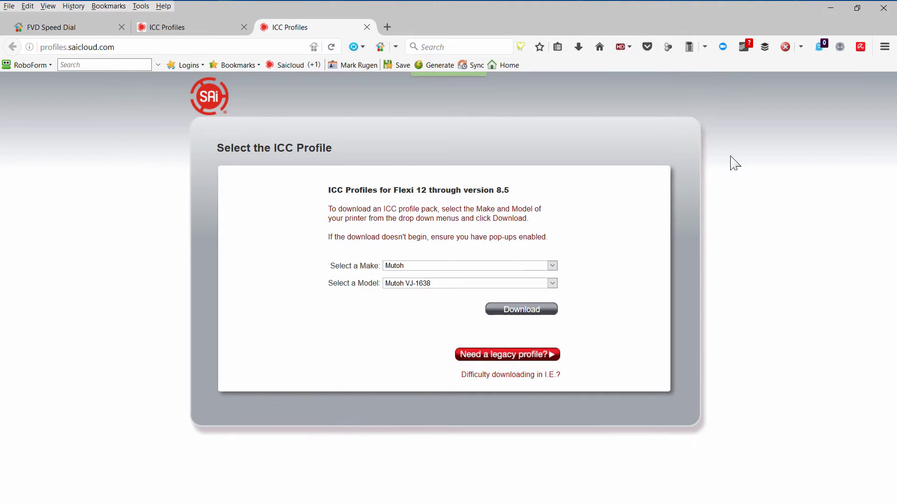
Switch to File Explorer and locate the Mutoh VJ-1638 profile folder on the Desktop.
key(alt+Tab)
click(45, 285)
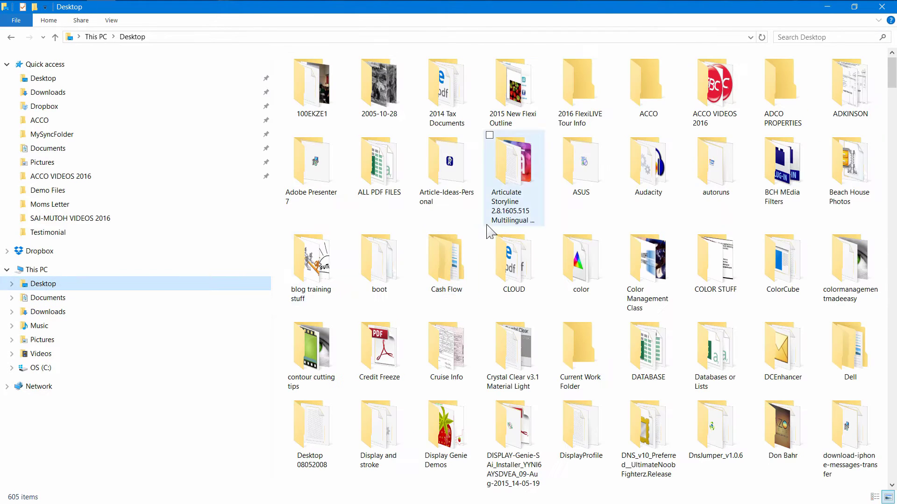
scroll(701, 247, down, 4)
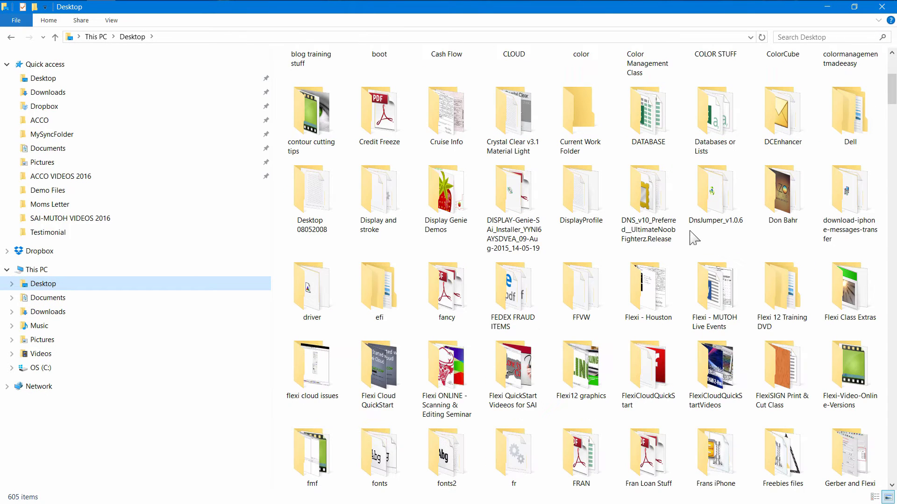
scroll(553, 234, down, 4)
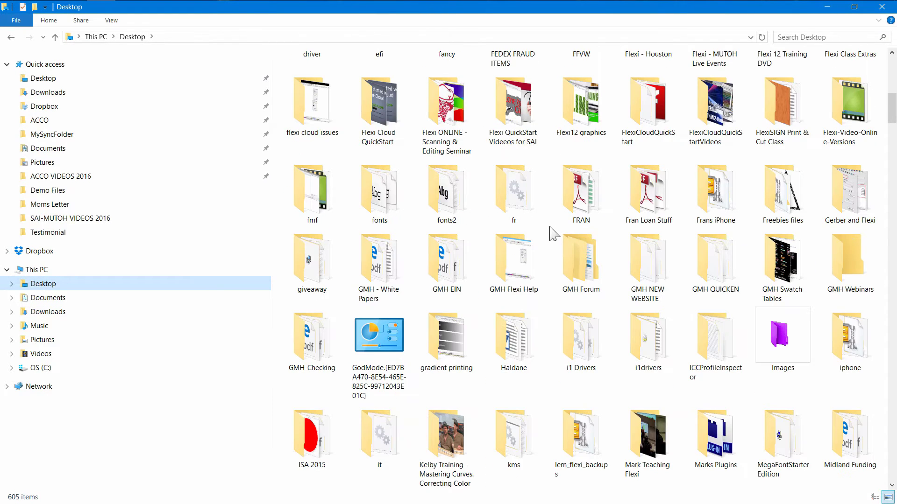
scroll(583, 280, down, 4)
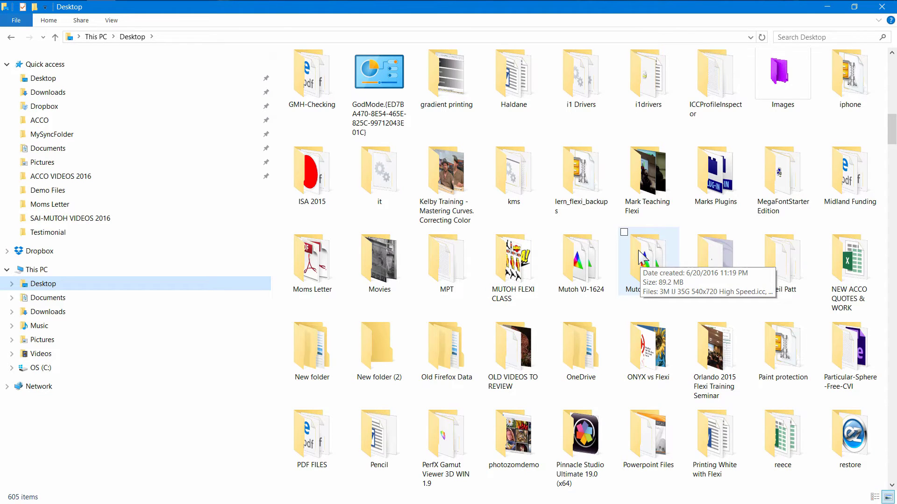
Expand the folder tree through OS (C:), Program Files (x86) and SAi to show the subfolders of SAi Production Suite Cloud.
click(11, 368)
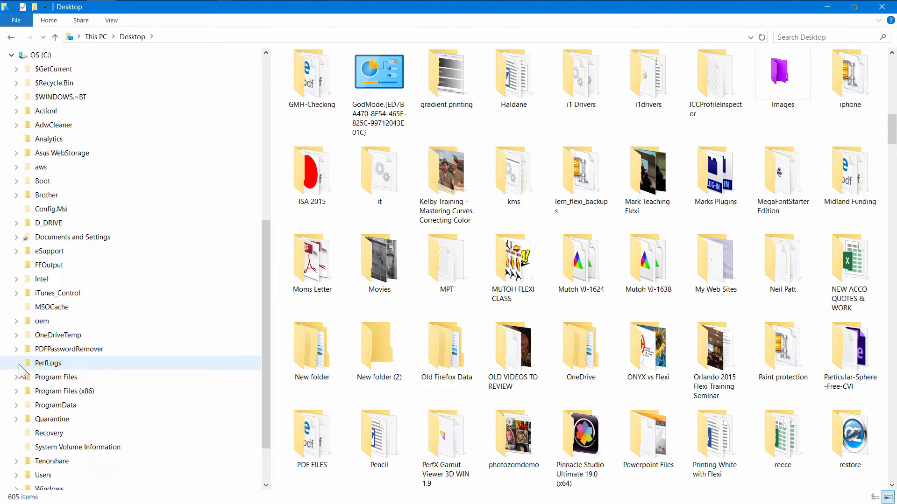
click(16, 391)
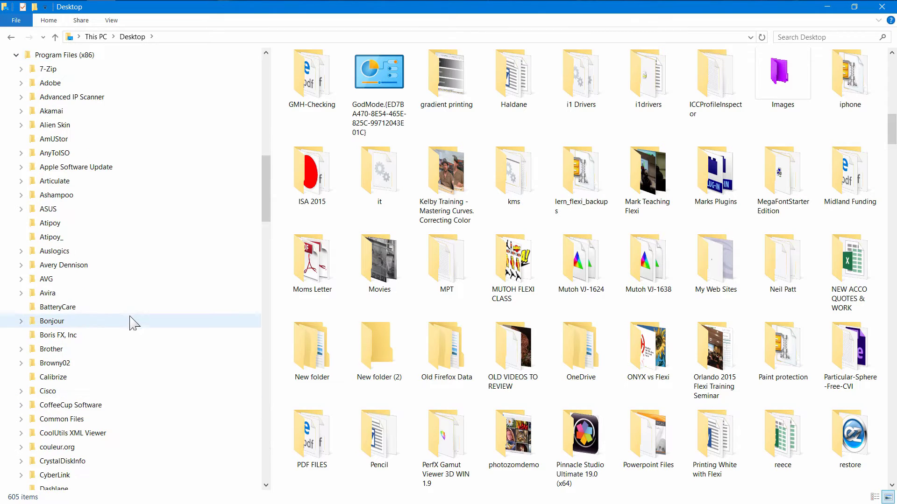
scroll(128, 322, down, 2)
scroll(135, 323, down, 2)
scroll(133, 327, down, 10)
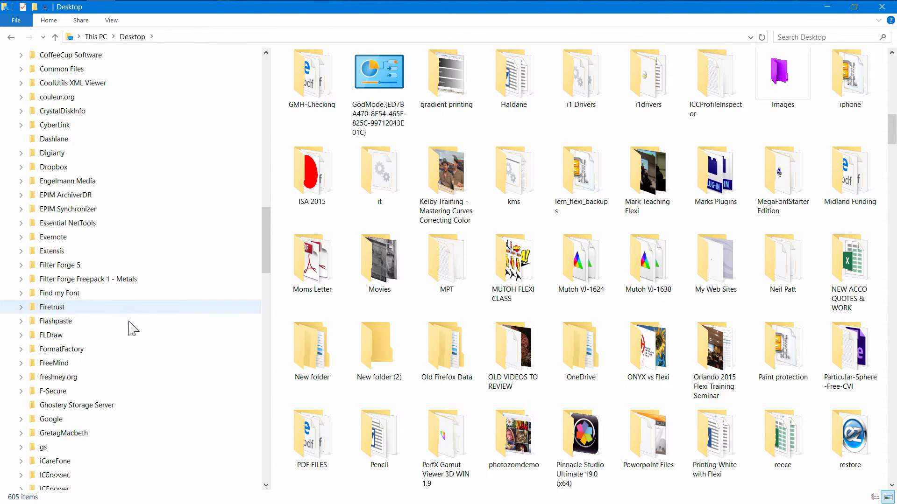
scroll(134, 337, down, 7)
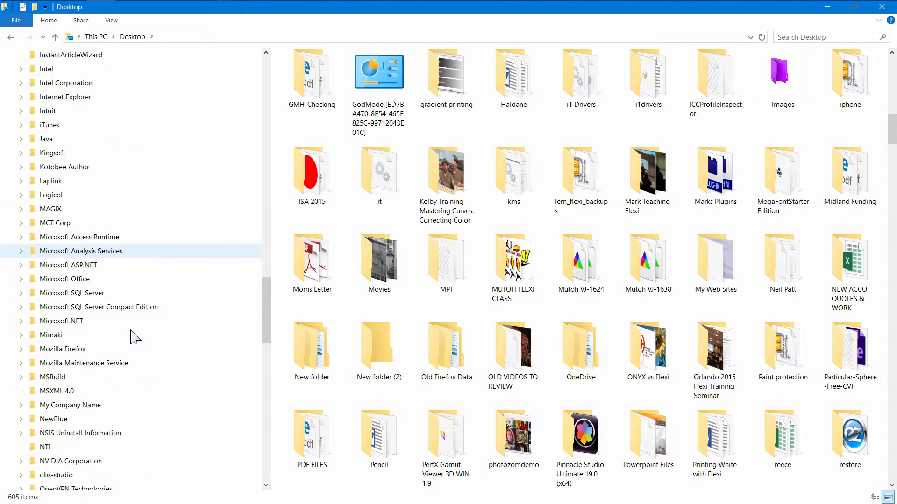
scroll(135, 335, down, 5)
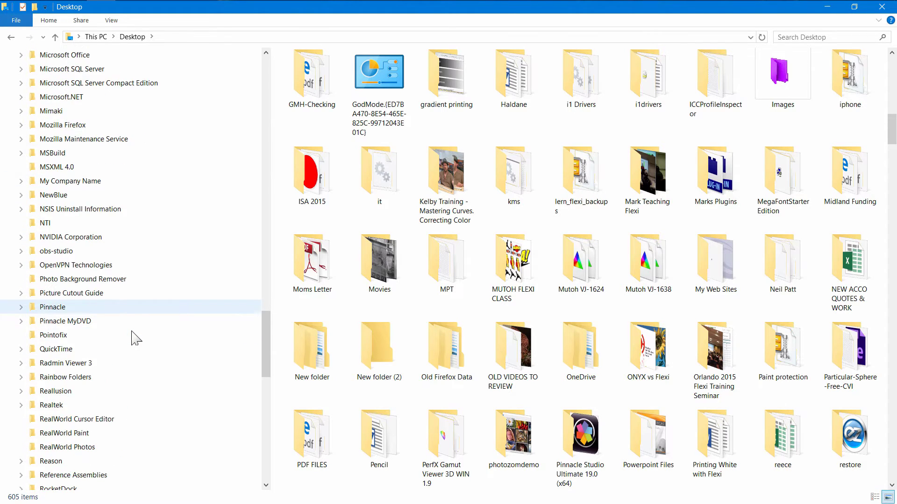
click(20, 363)
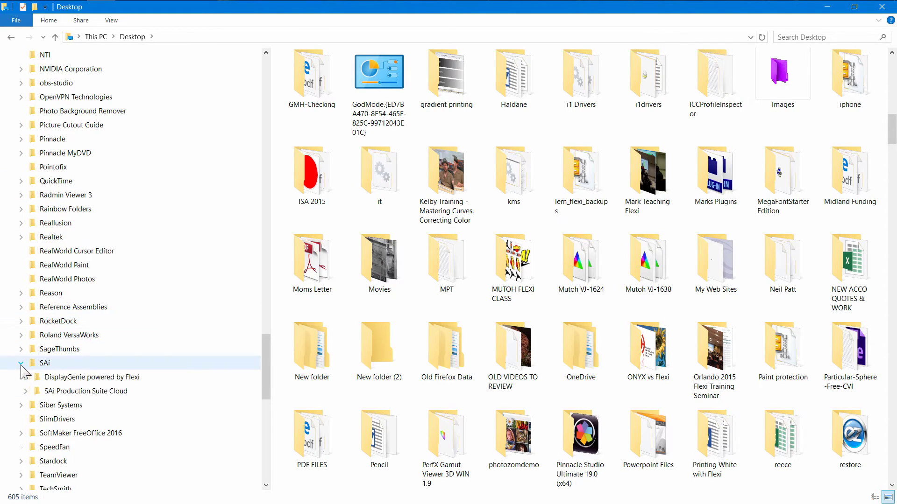
click(25, 391)
scroll(136, 305, down, 1)
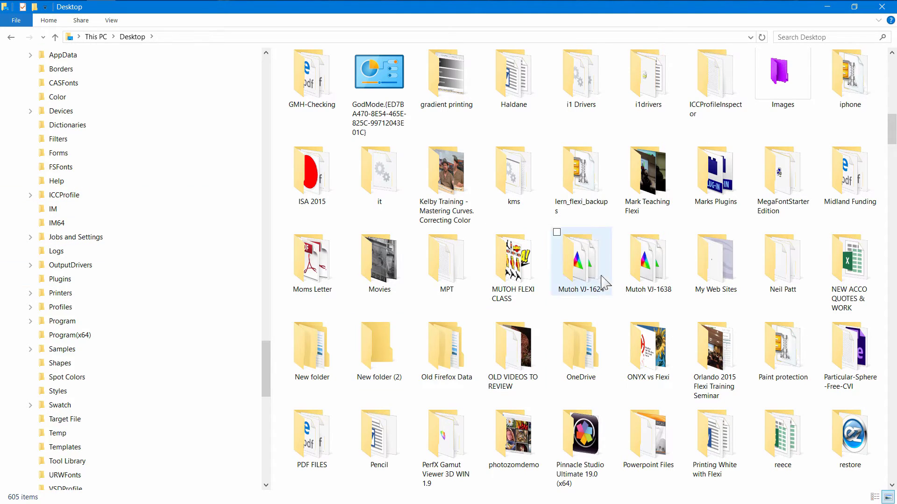
Move the Desktop's Mutoh VJ-1638 folder into the ICCProfile folder, replacing the files with the same names.
mouse_move(650, 263)
drag(647, 260, 66, 199)
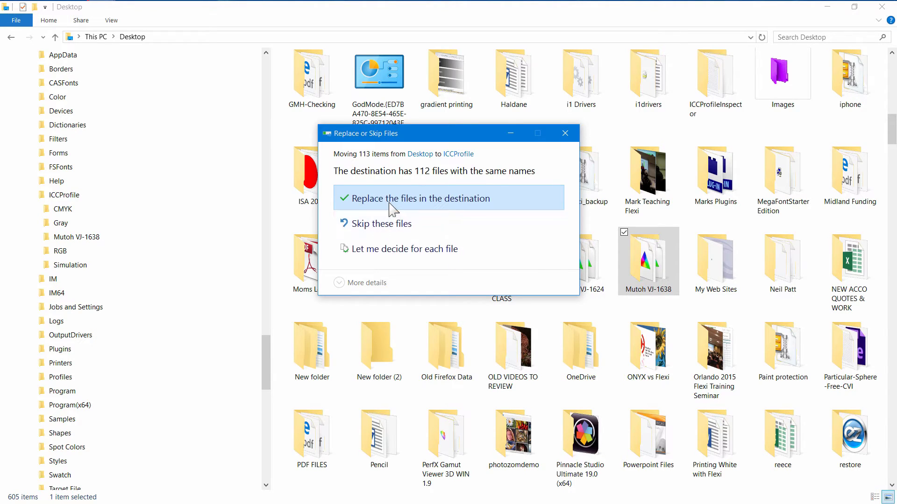
click(392, 201)
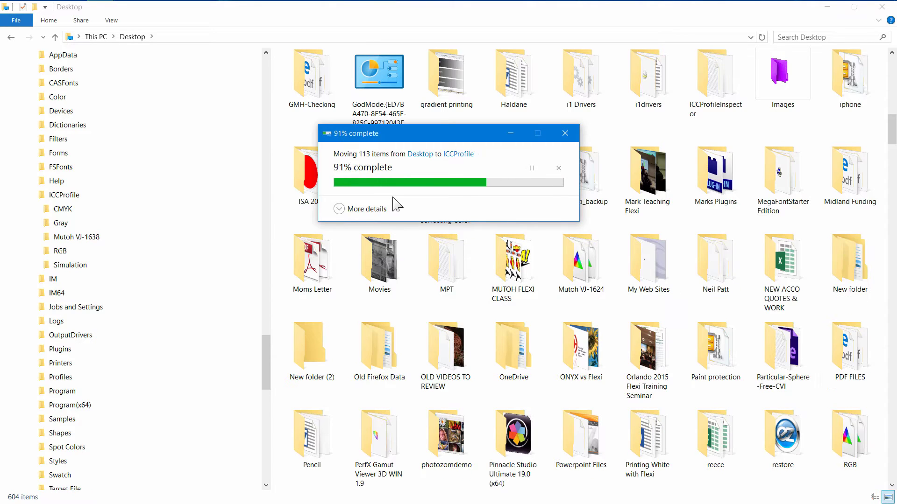
Check the profiles in the Mutoh VJ-1638 folder inside ICCProfile, and close File Explorer.
click(29, 195)
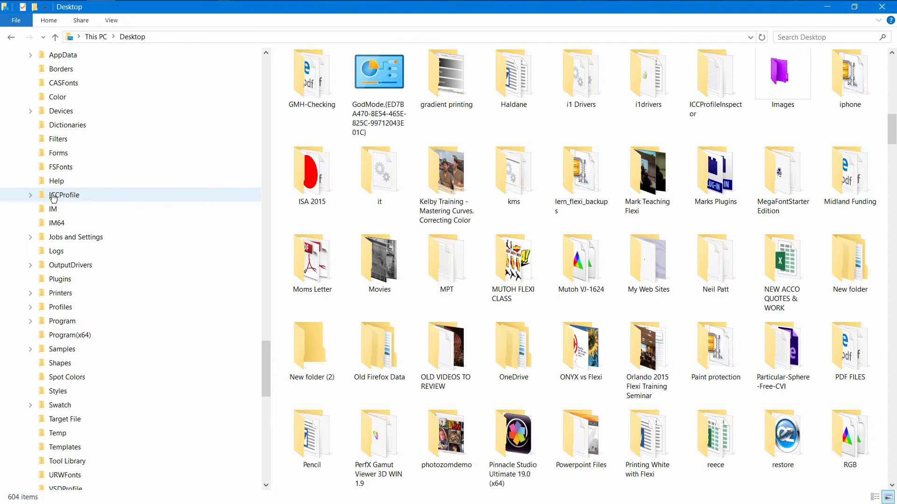
click(30, 195)
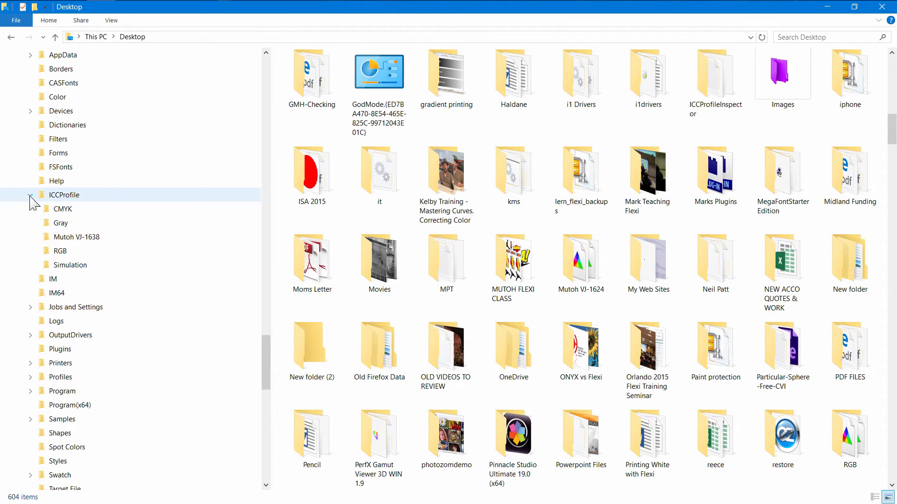
click(68, 238)
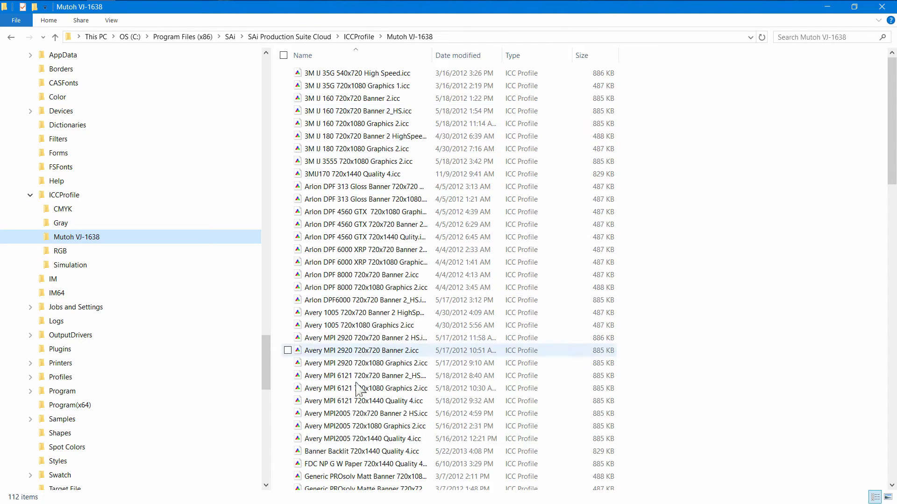
click(881, 7)
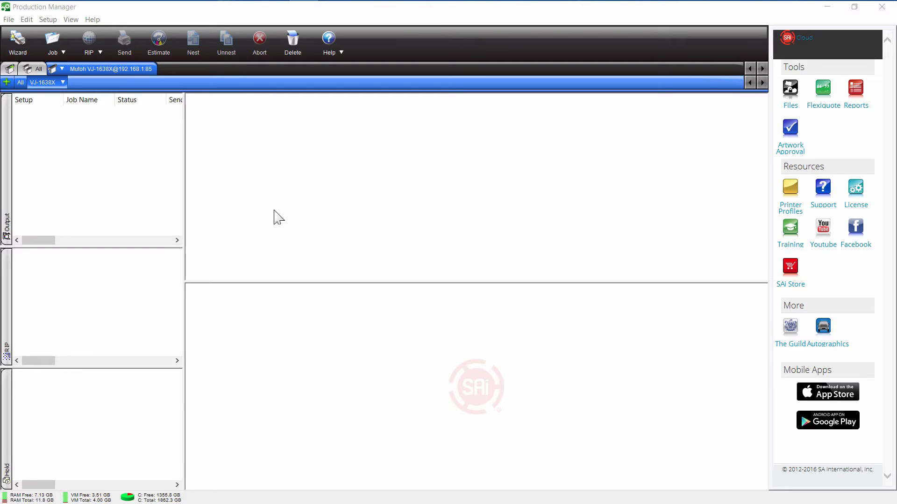
Open the Default Job Properties for the Mutoh VJ-1638X setup in Production Manager and reposition the dialog.
click(104, 69)
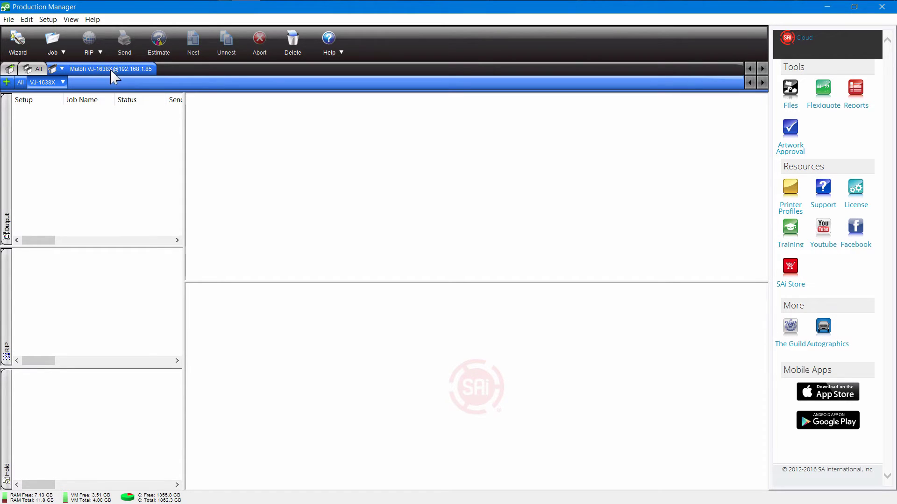
click(48, 20)
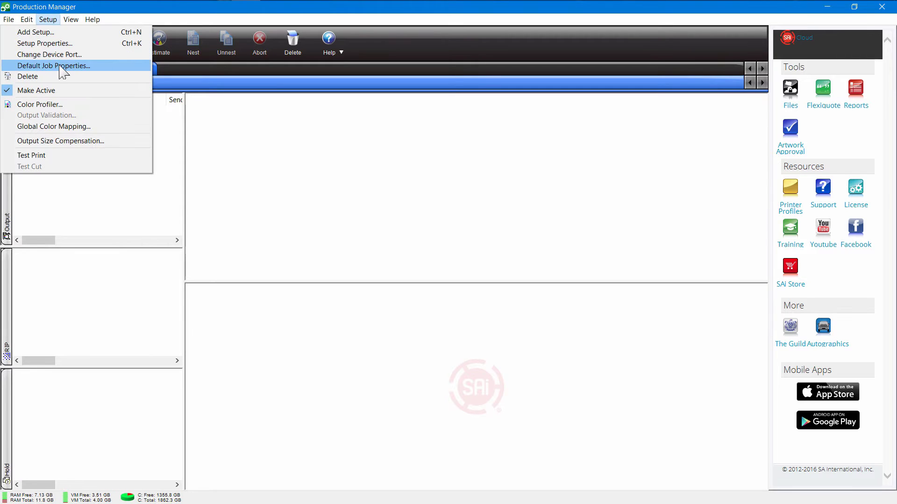
click(74, 66)
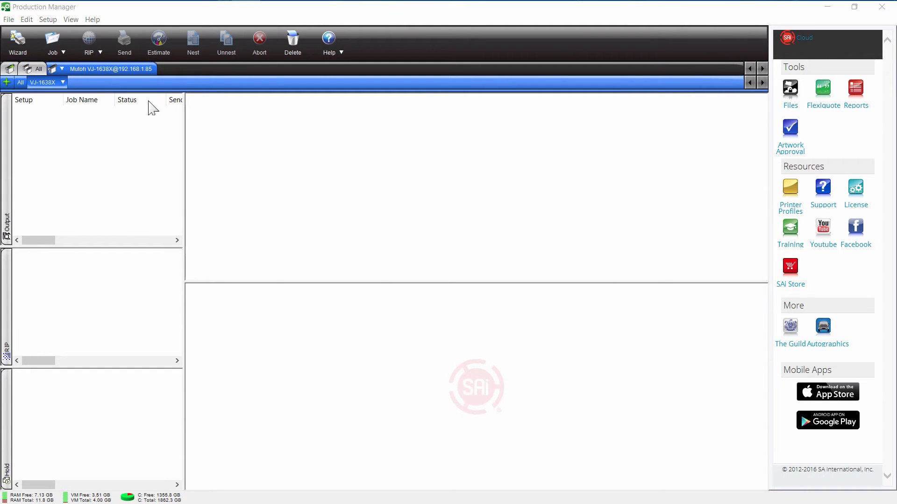
drag(386, 55, 323, 69)
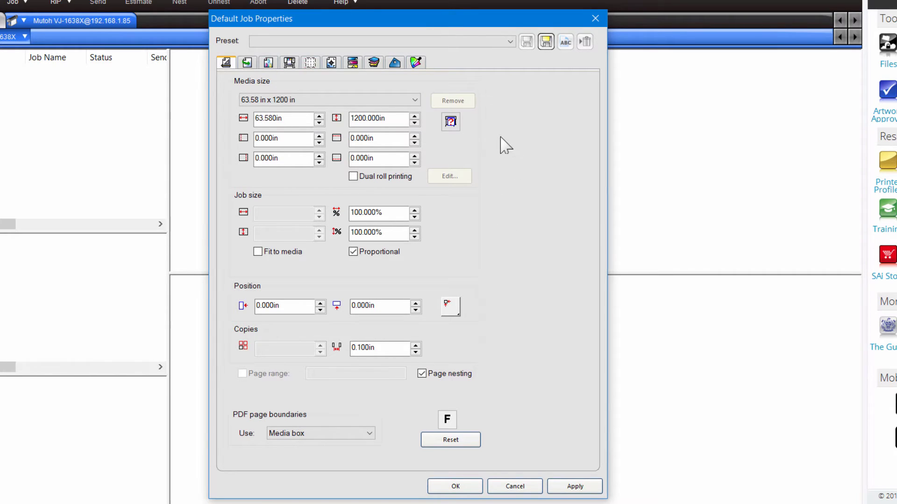
Read the loaded media size from the printer, set the After output action to Hold, and apply both changes.
click(450, 123)
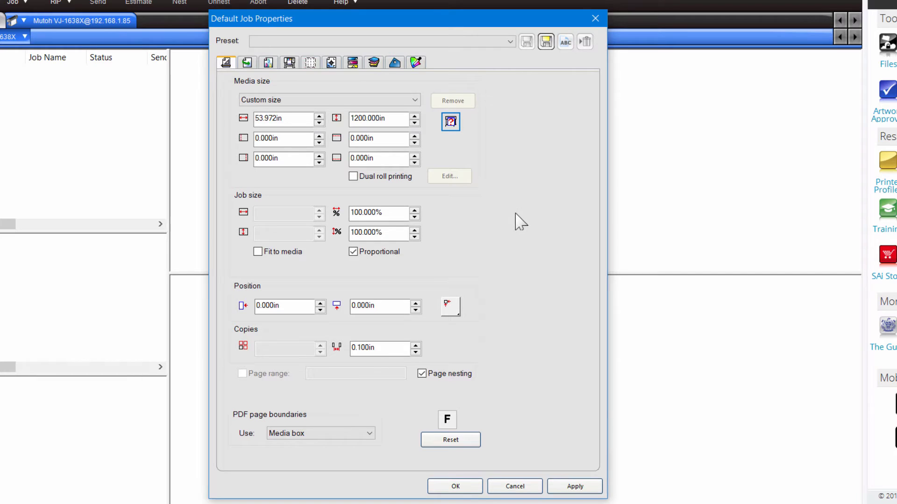
click(572, 486)
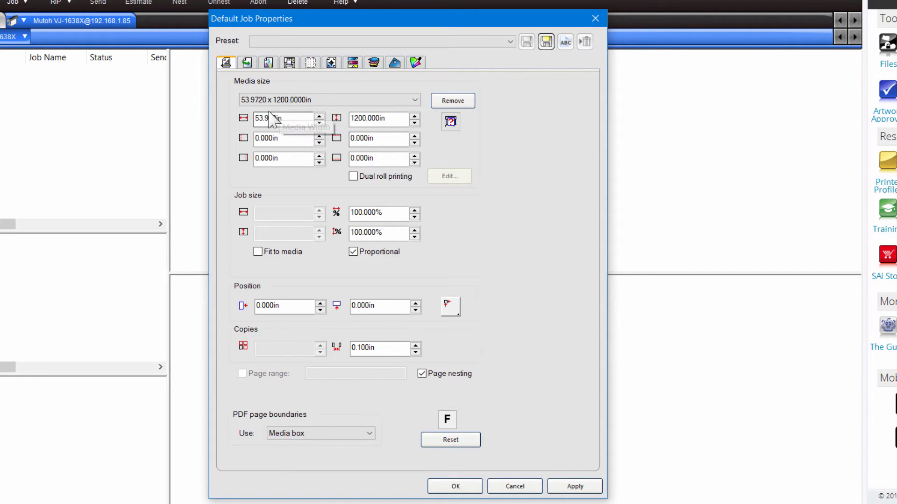
click(247, 63)
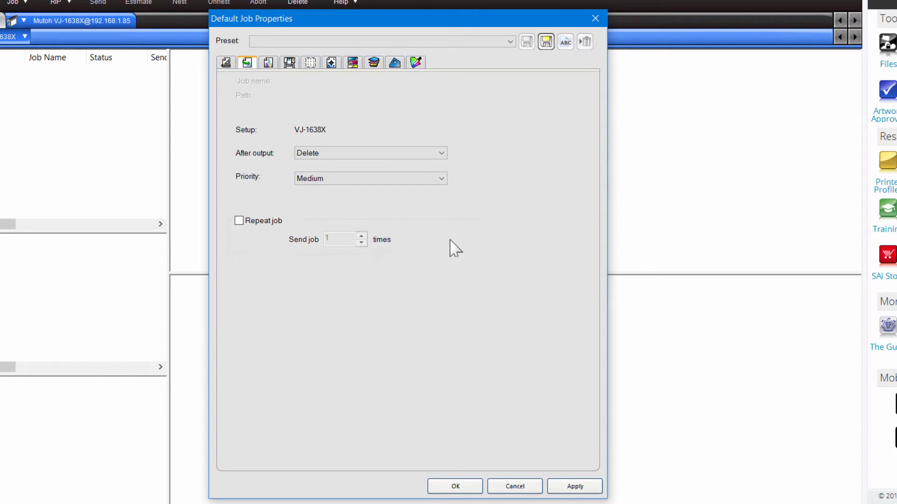
click(381, 154)
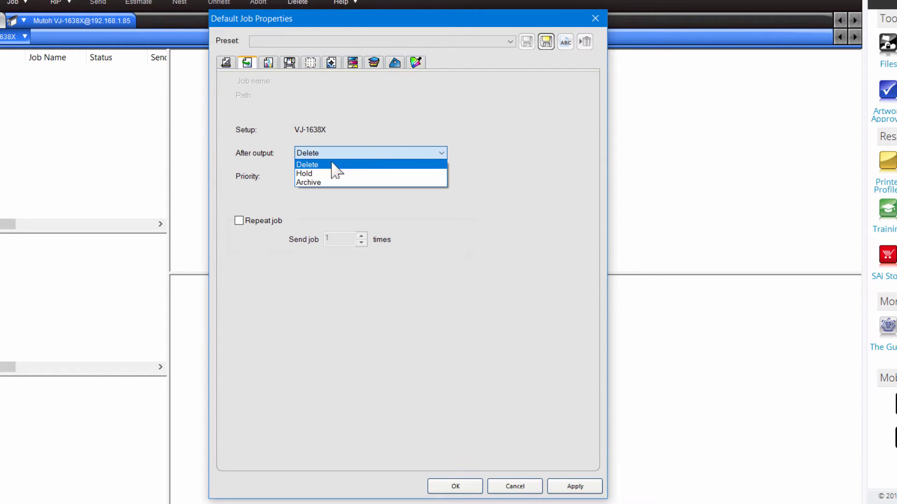
click(311, 174)
click(574, 488)
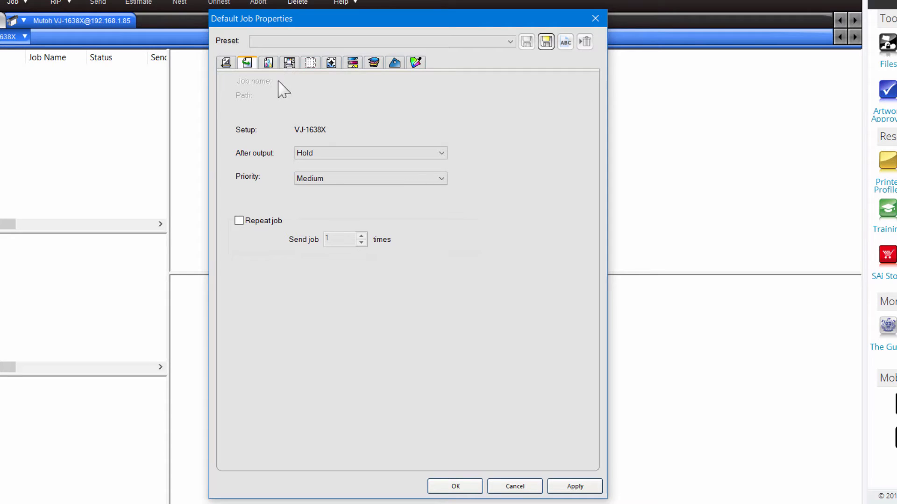
Set the color correction output profile to Oracal 3651 GRA 720x1440 High Speed.icc and apply it.
click(268, 64)
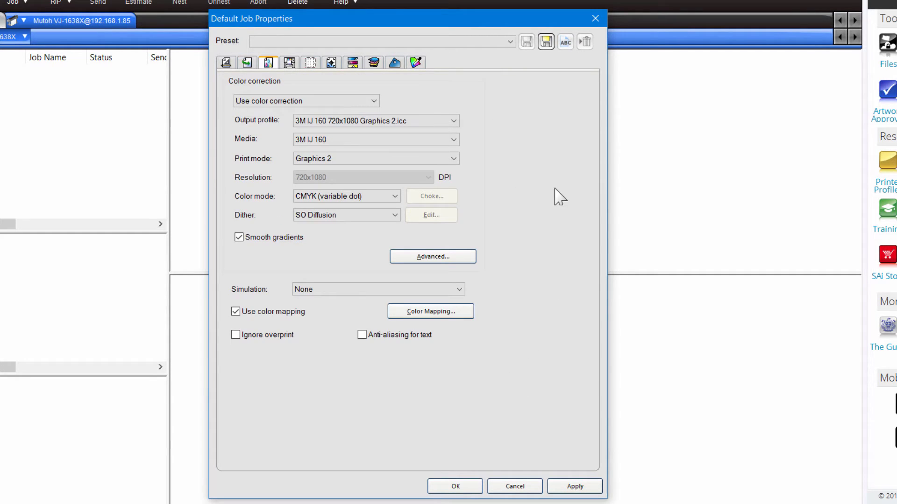
click(353, 123)
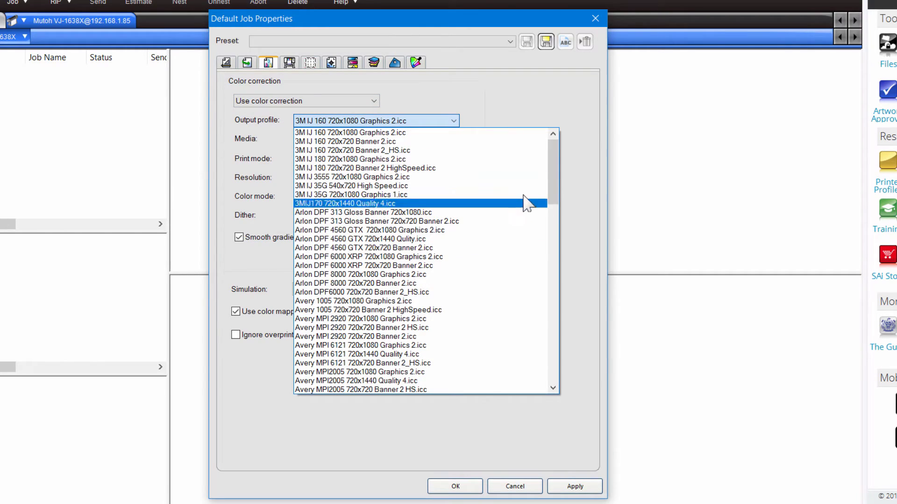
drag(556, 170, 519, 283)
scroll(517, 211, up, 15)
click(507, 105)
click(388, 123)
drag(559, 182, 547, 257)
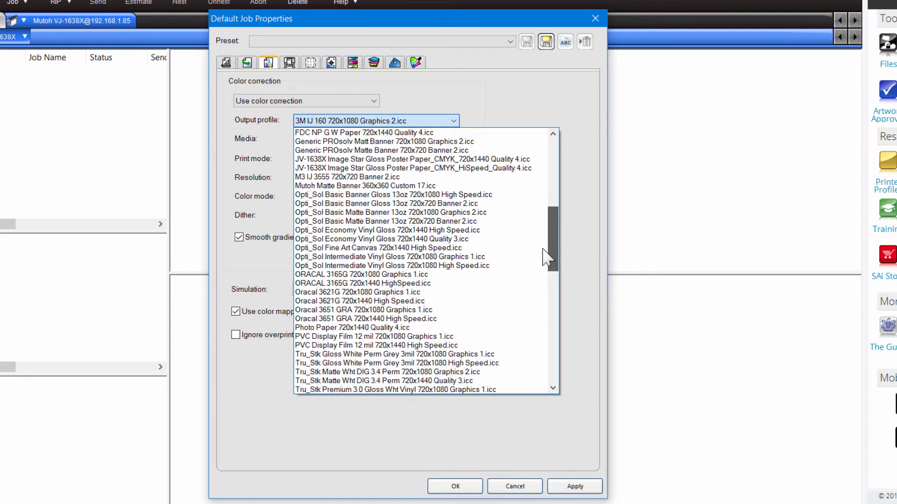
click(382, 319)
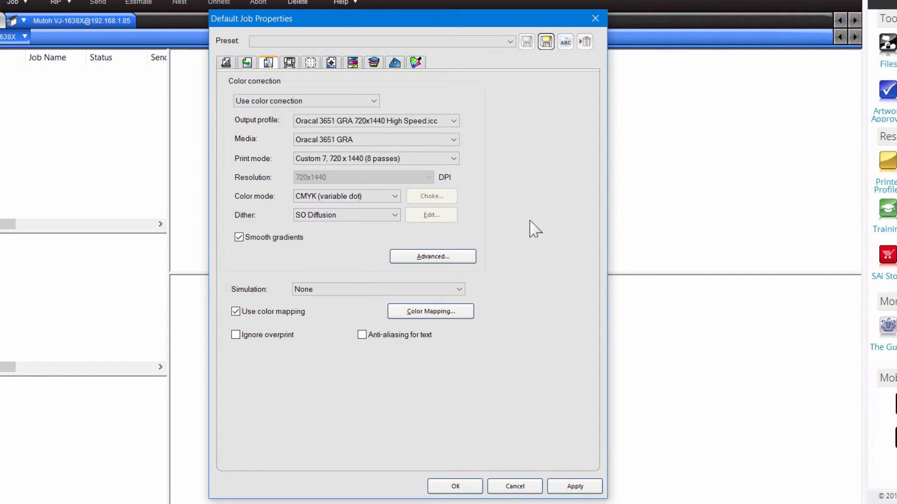
click(575, 487)
Check the driver and heater options, apply them, and accept the Default Job Properties.
click(289, 63)
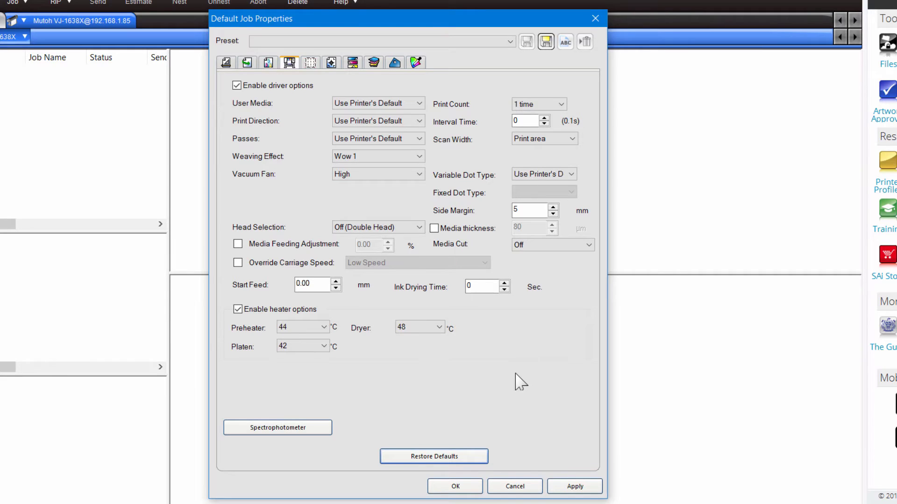
click(574, 486)
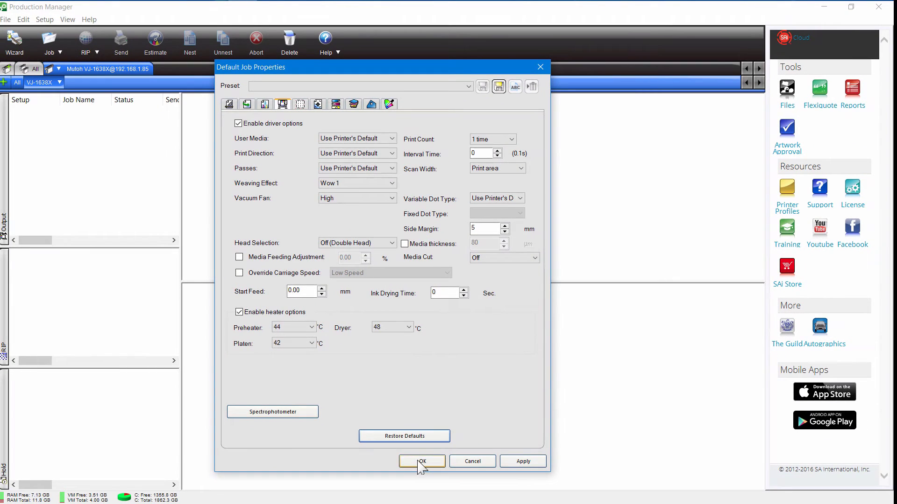
click(418, 460)
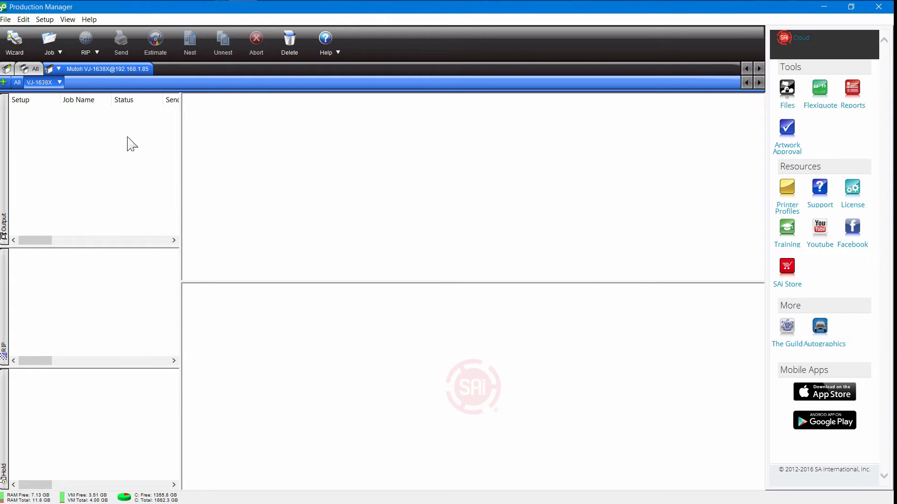
Run a test print on the VJ-1638X setup and select its job in the RIP queue.
click(45, 20)
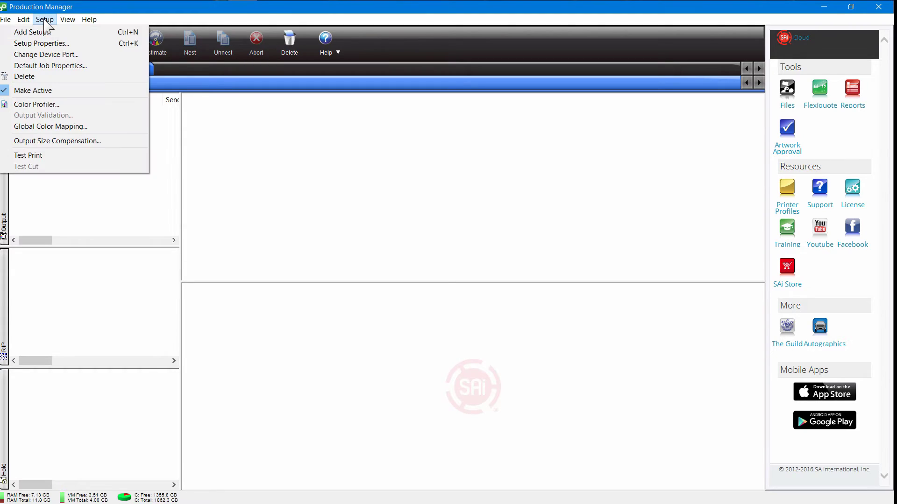
click(30, 155)
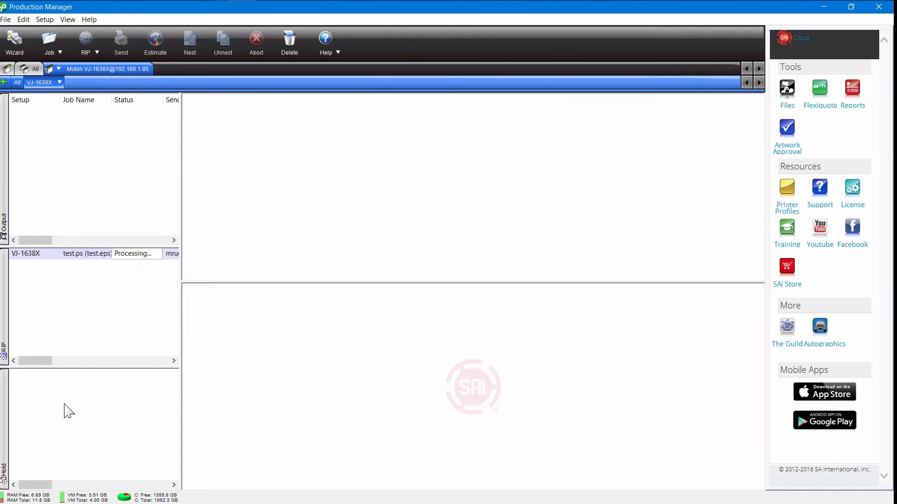
click(106, 254)
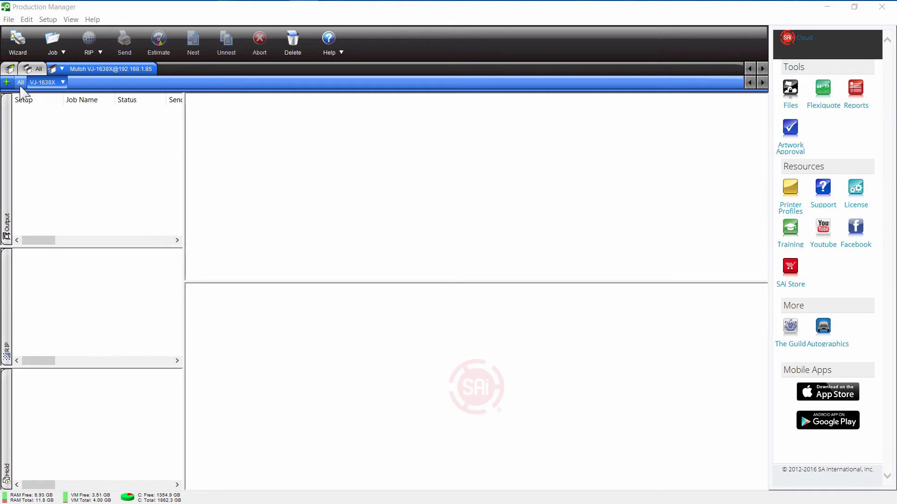
Start adding a new device setup of the type Vinyl Cutters with Mutoh as the brand.
click(10, 69)
drag(393, 115, 285, 108)
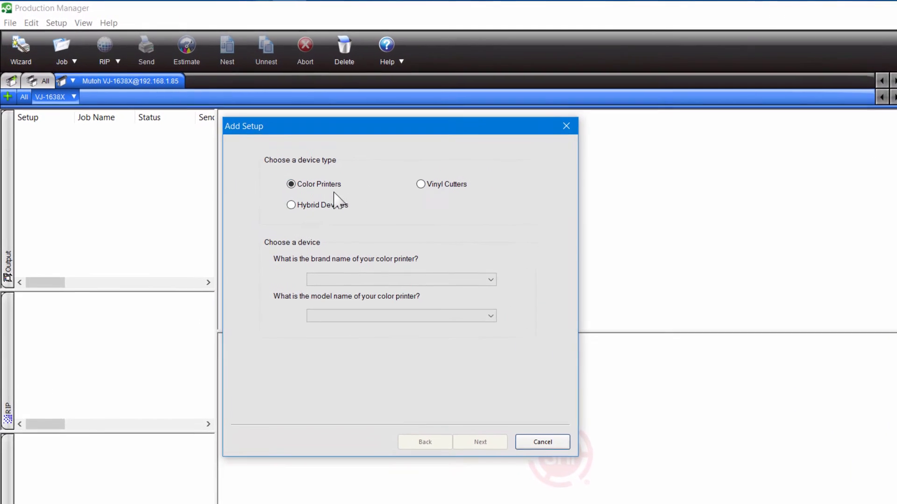
click(424, 185)
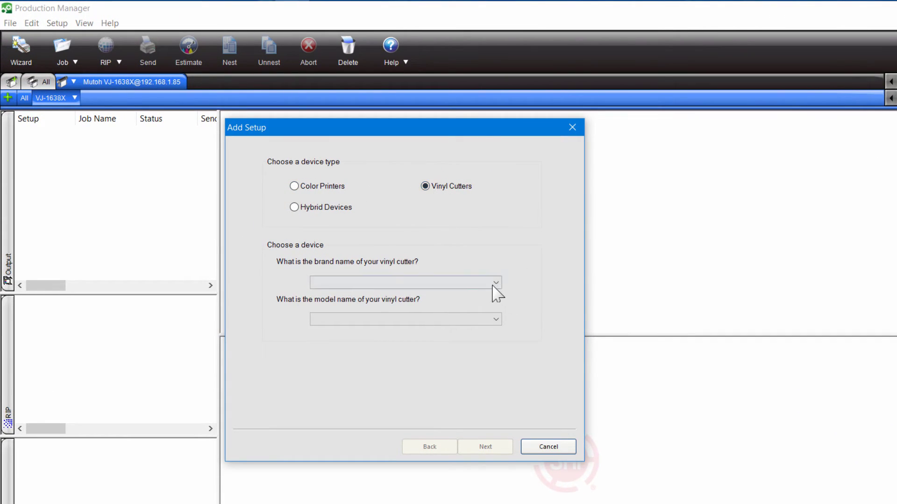
click(495, 283)
drag(497, 335, 486, 467)
click(400, 427)
Choose the ValueCut VC-1800 model and finish its setup on port USB001 under the default name.
click(368, 319)
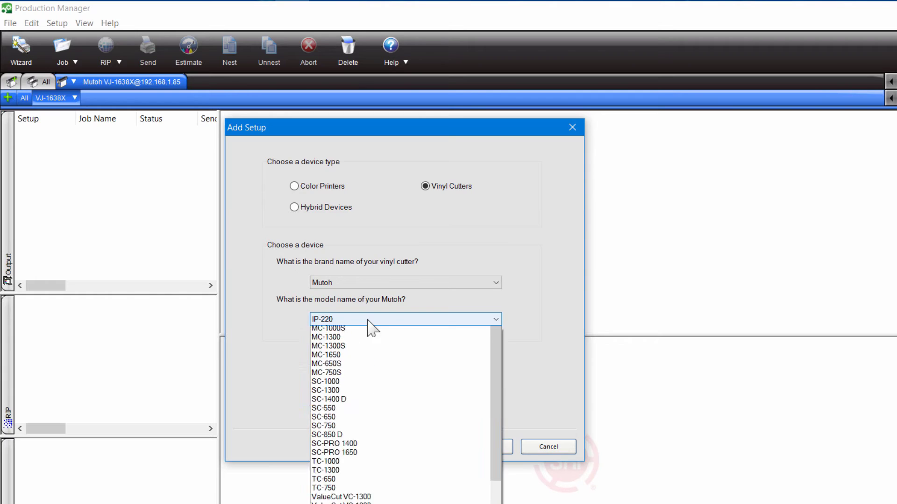
drag(489, 366, 502, 427)
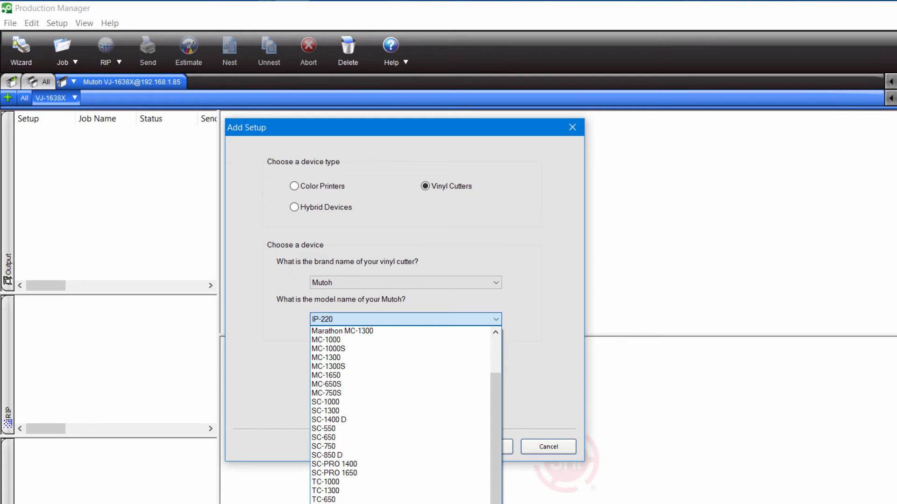
click(346, 502)
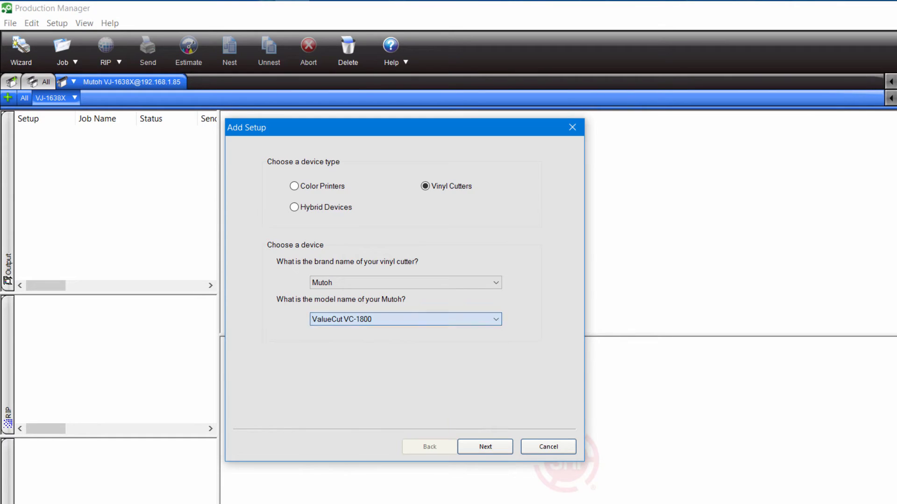
click(501, 443)
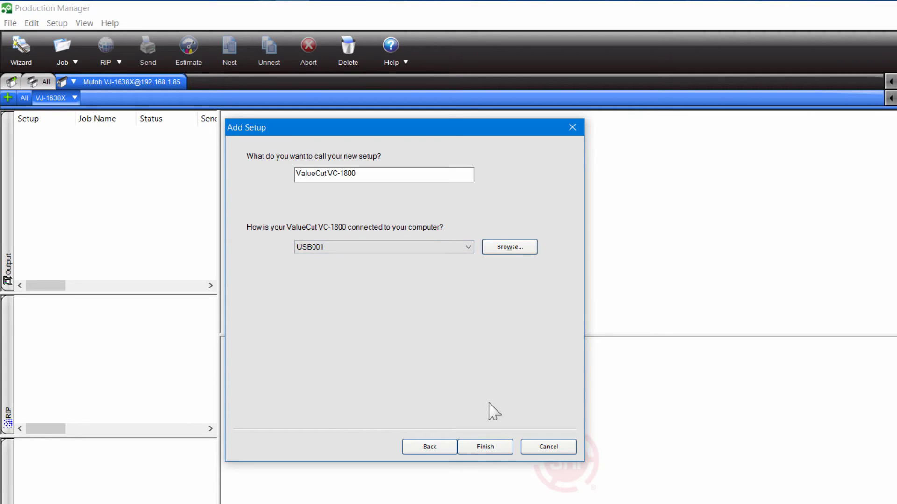
click(483, 448)
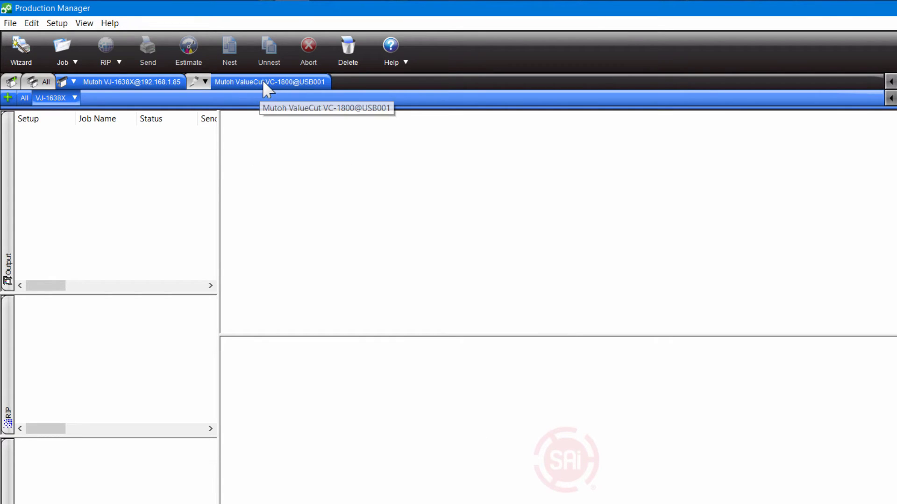
Check the port settings of the Mutoh ValueCut VC-1800 and close them without changes.
click(262, 82)
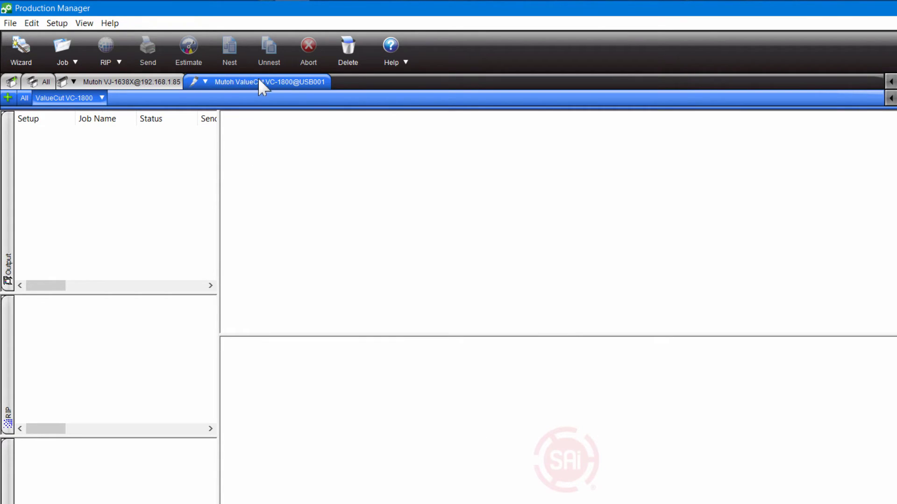
right_click(252, 83)
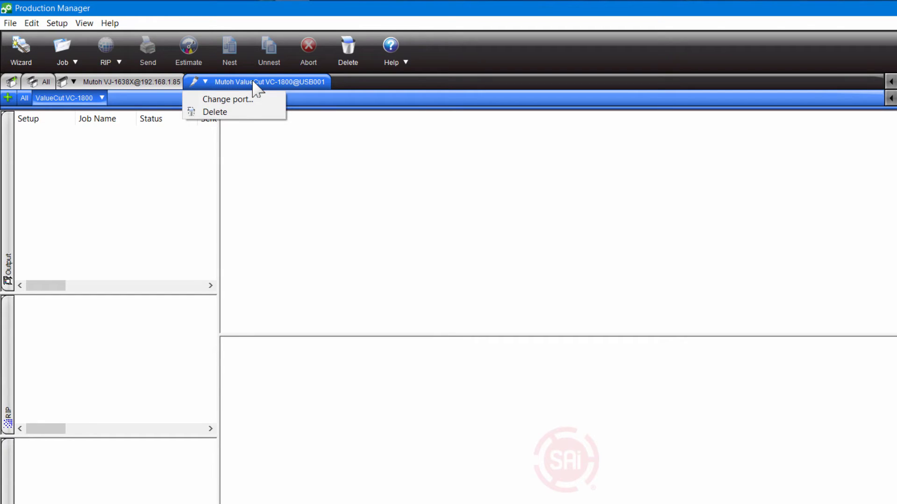
click(243, 102)
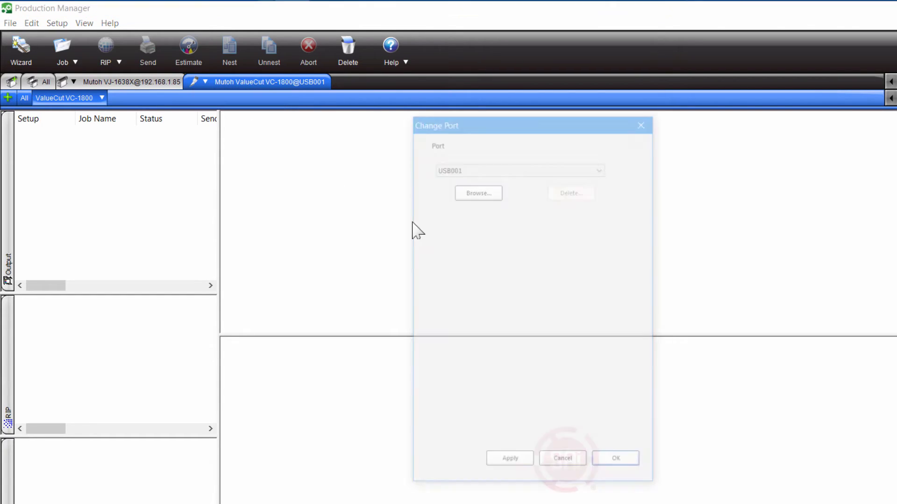
click(561, 461)
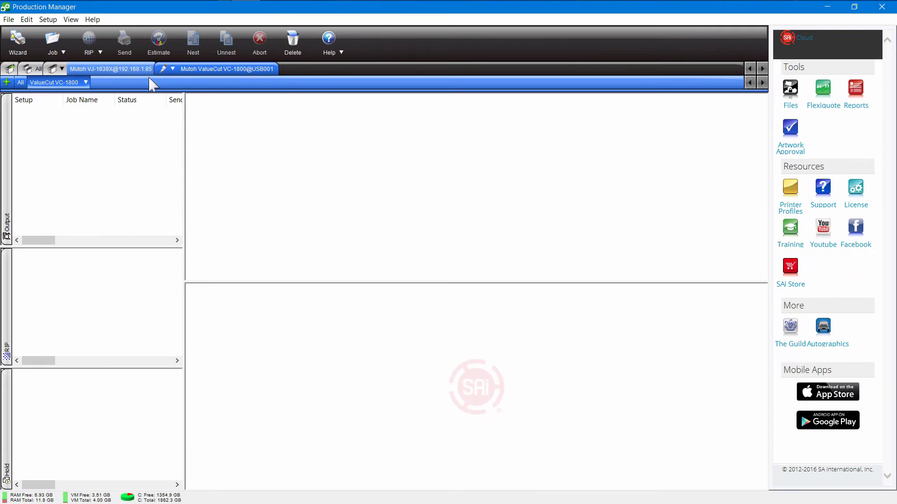
Run a test cut on the Mutoh ValueCut VC-1800 setup.
click(48, 19)
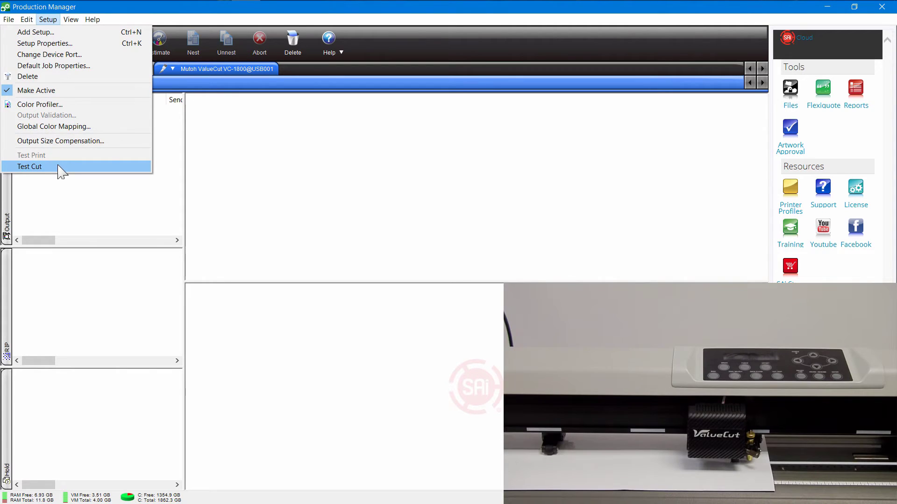
click(57, 166)
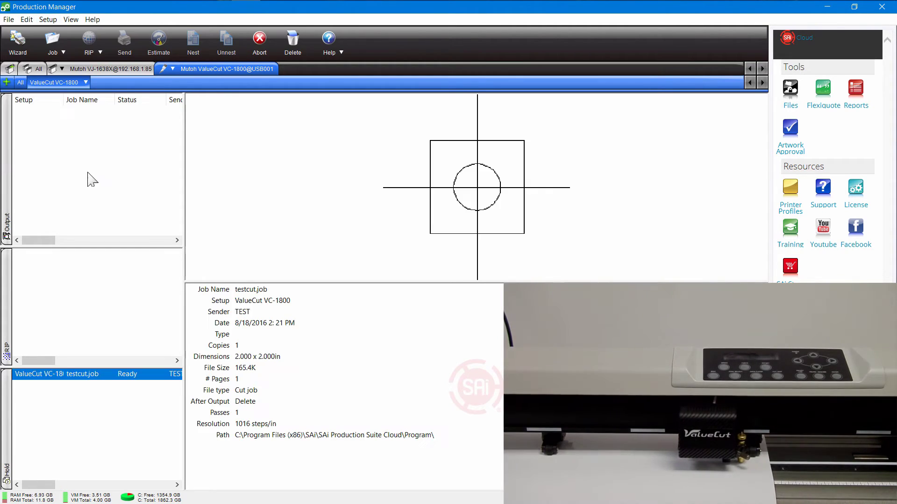
drag(144, 380, 438, 219)
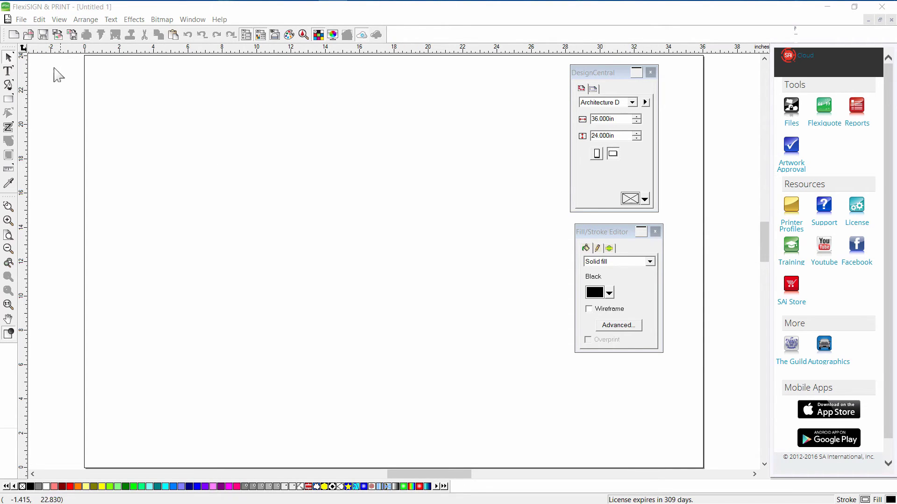
Open the image Color Print Test Image 2.jpg from the Demo Files folder.
click(28, 35)
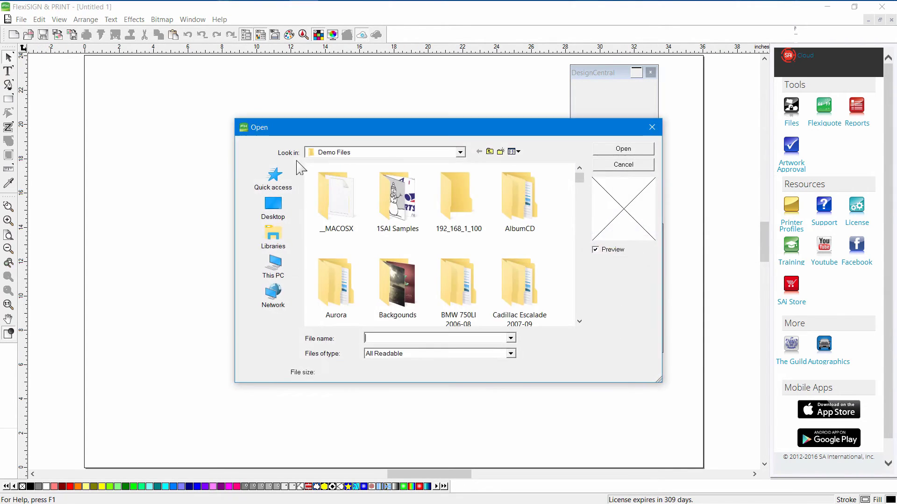
scroll(583, 185, down, 1)
drag(582, 183, 580, 320)
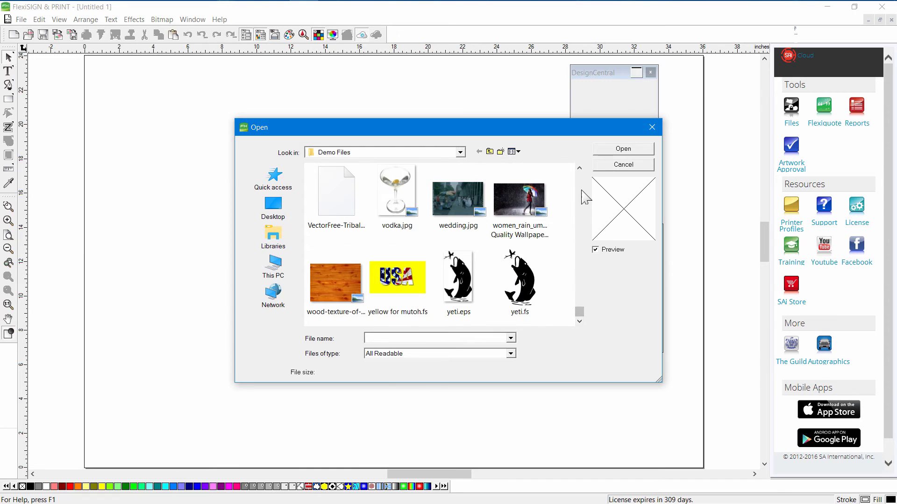
scroll(584, 199, up, 6)
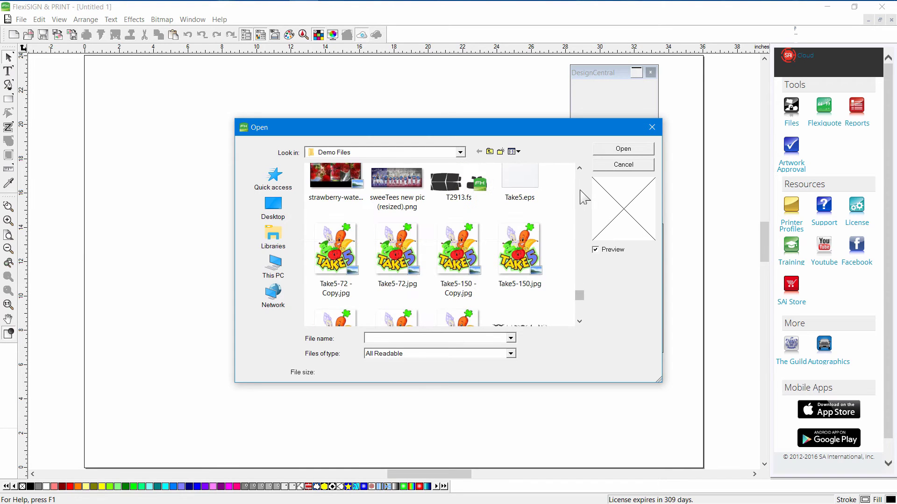
scroll(584, 196, up, 3)
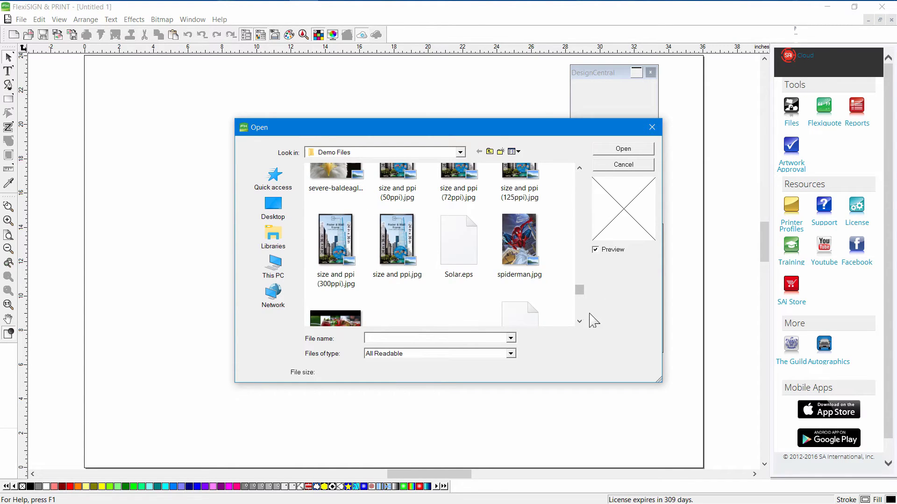
scroll(580, 320, down, 3)
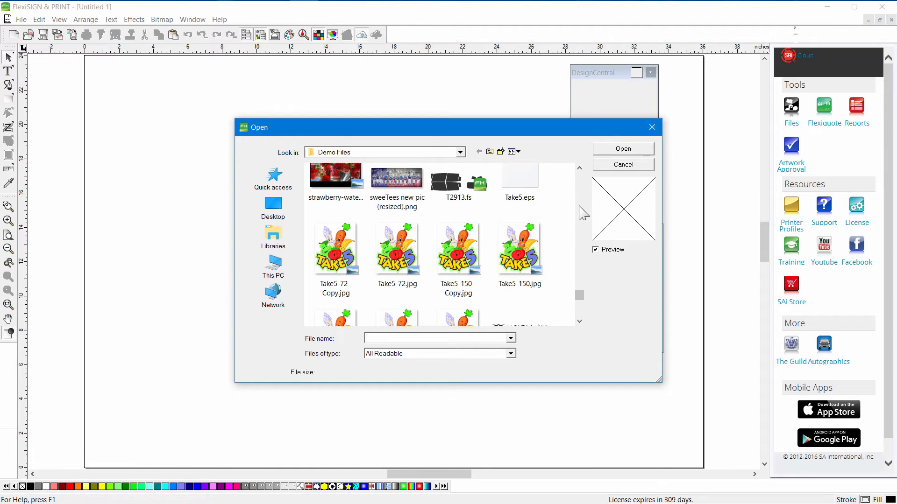
scroll(580, 220, up, 5)
scroll(581, 215, up, 6)
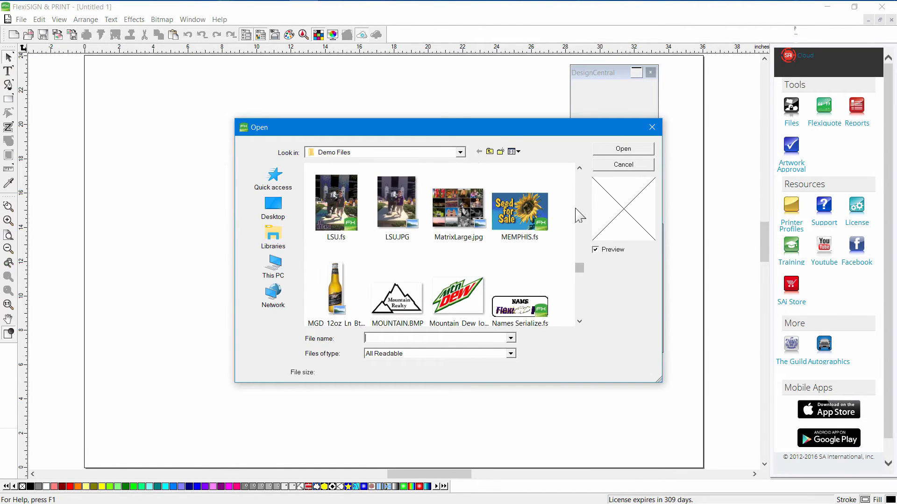
scroll(580, 216, up, 3)
scroll(579, 215, up, 3)
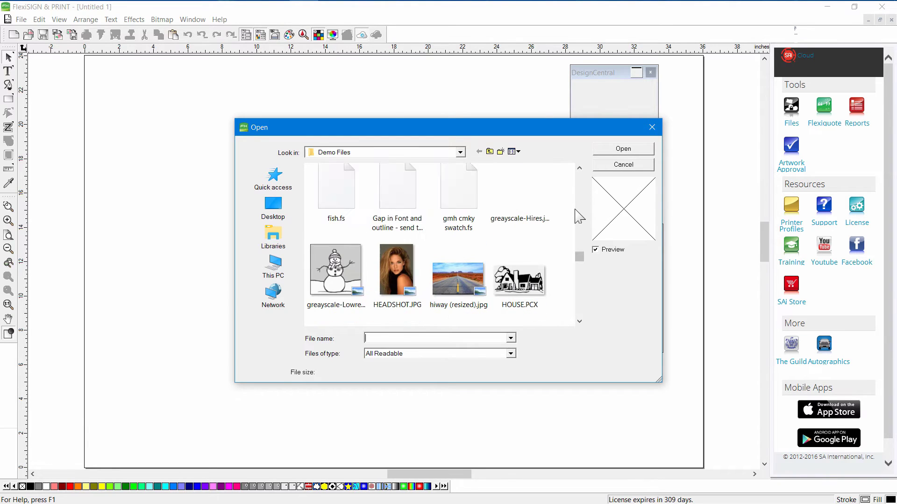
scroll(584, 214, up, 3)
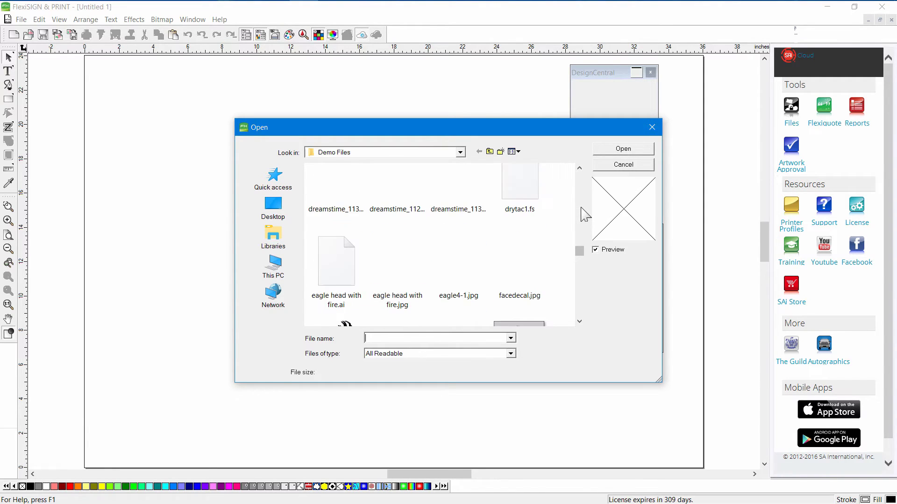
scroll(584, 214, up, 3)
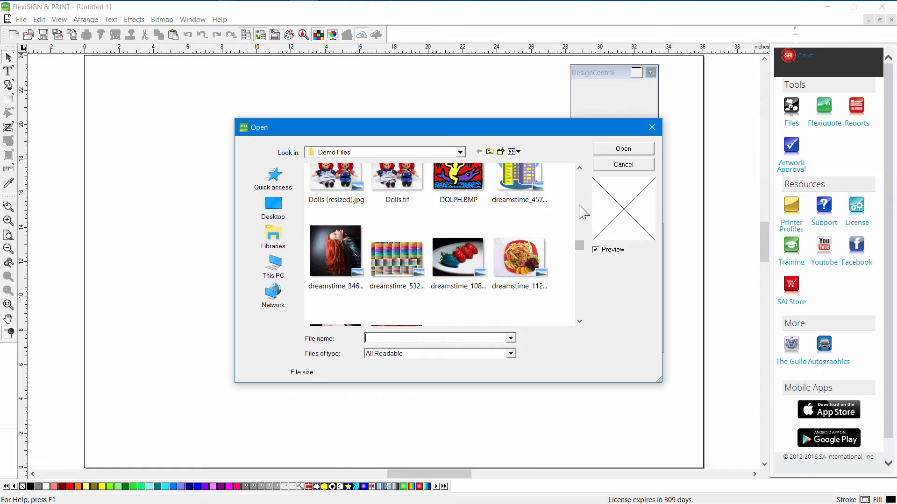
scroll(584, 213, up, 3)
scroll(583, 213, up, 3)
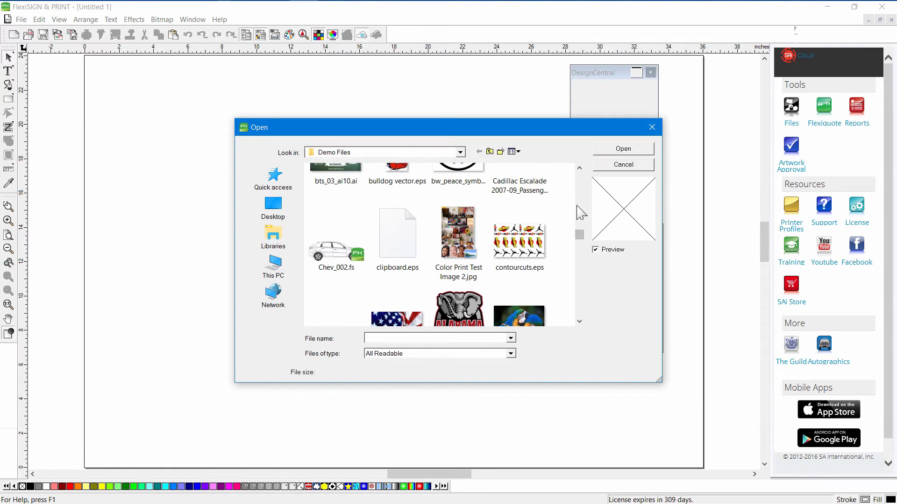
double_click(459, 222)
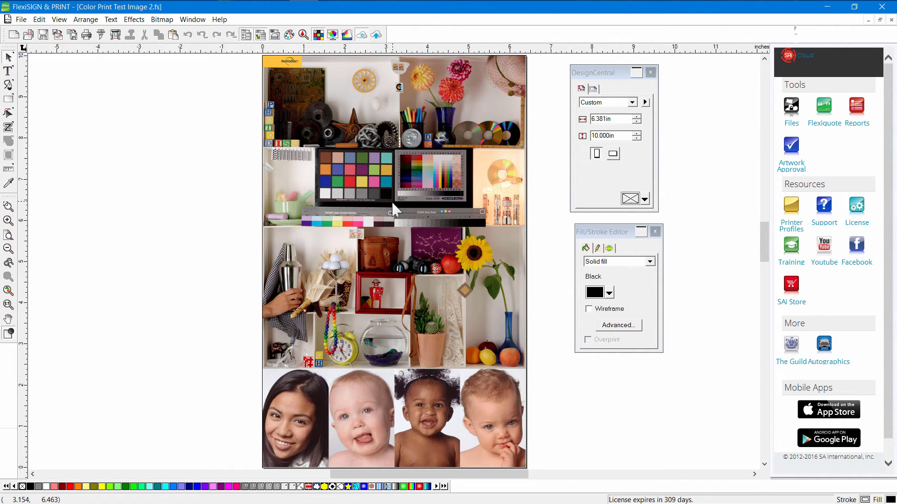
click(404, 214)
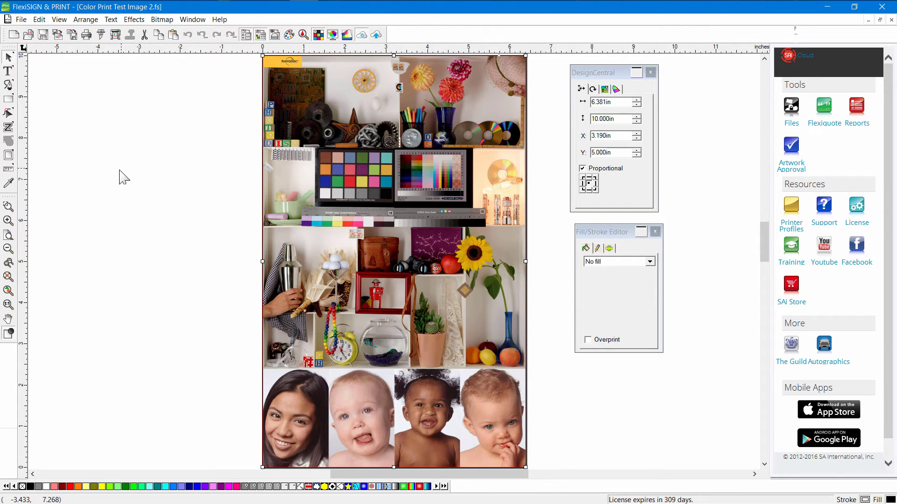
click(106, 185)
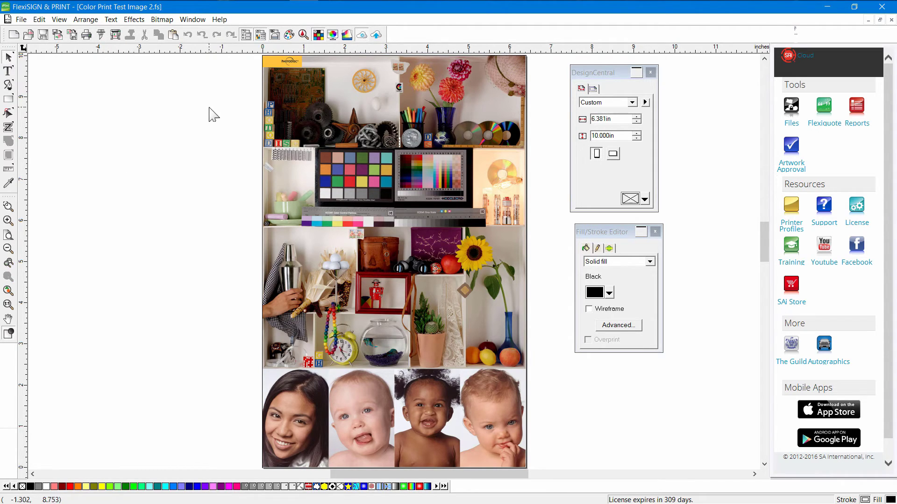
click(333, 35)
Set the monitor display profile to GenericLCD_Monitor in the Color Settings.
click(39, 19)
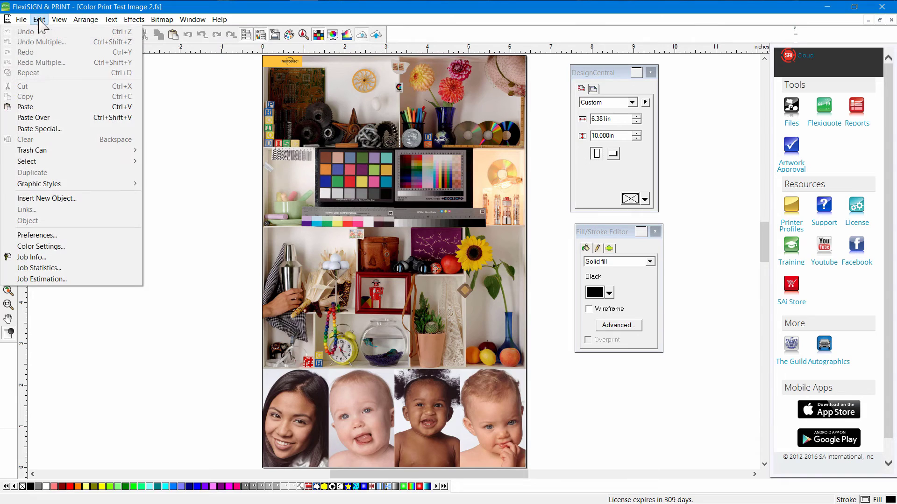
click(69, 245)
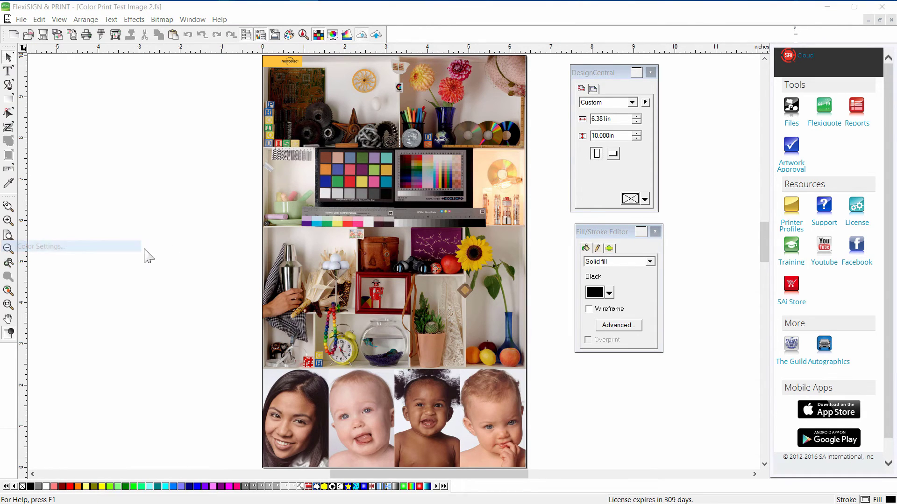
drag(396, 183, 177, 86)
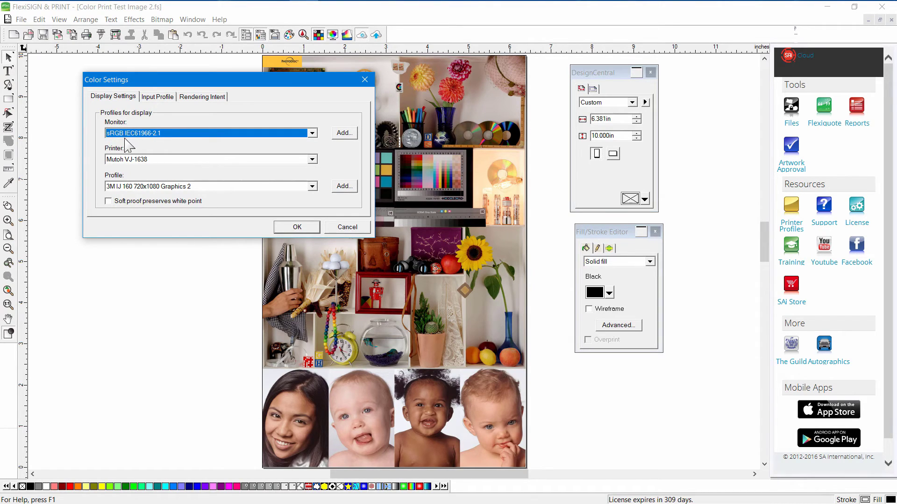
click(151, 133)
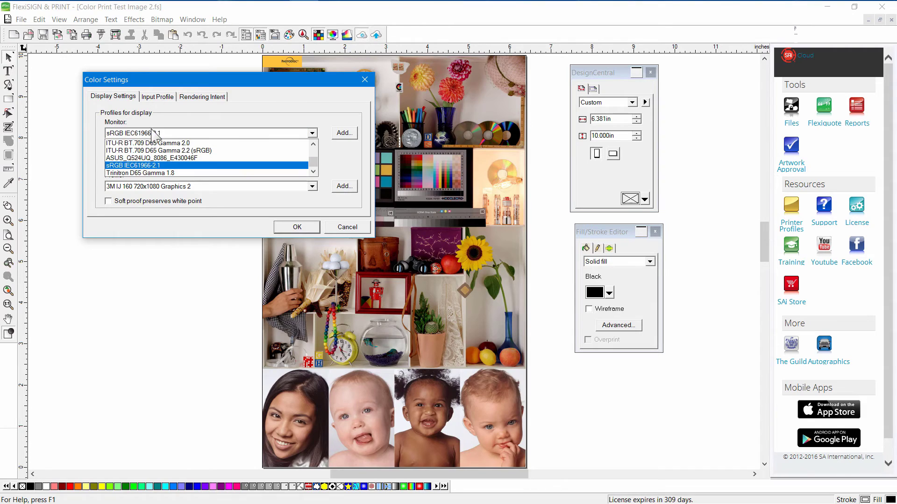
scroll(181, 154, up, 5)
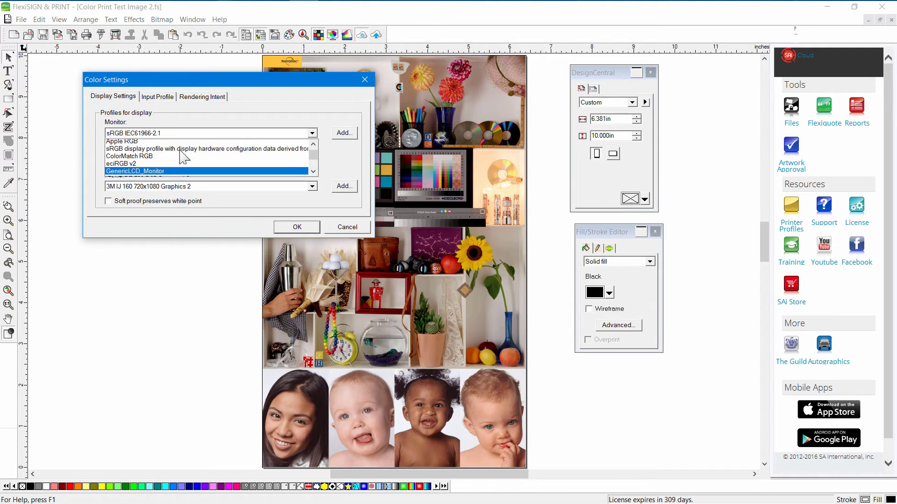
scroll(182, 157, down, 1)
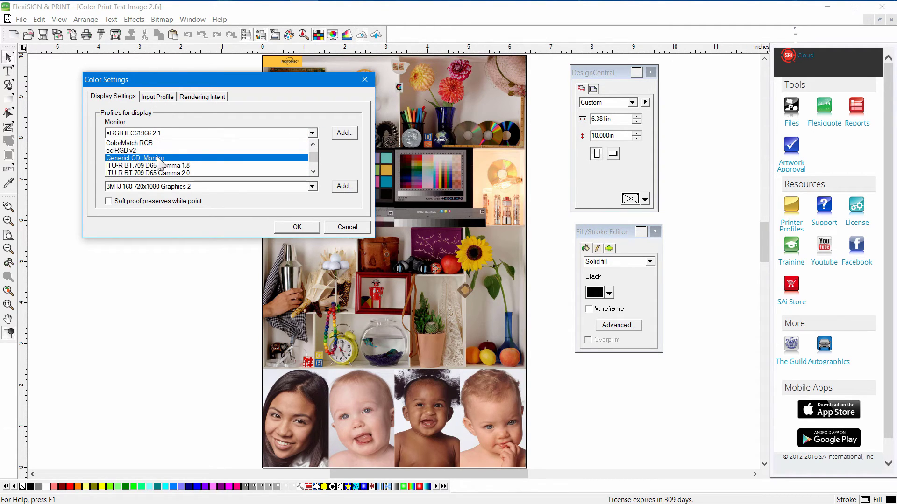
click(158, 158)
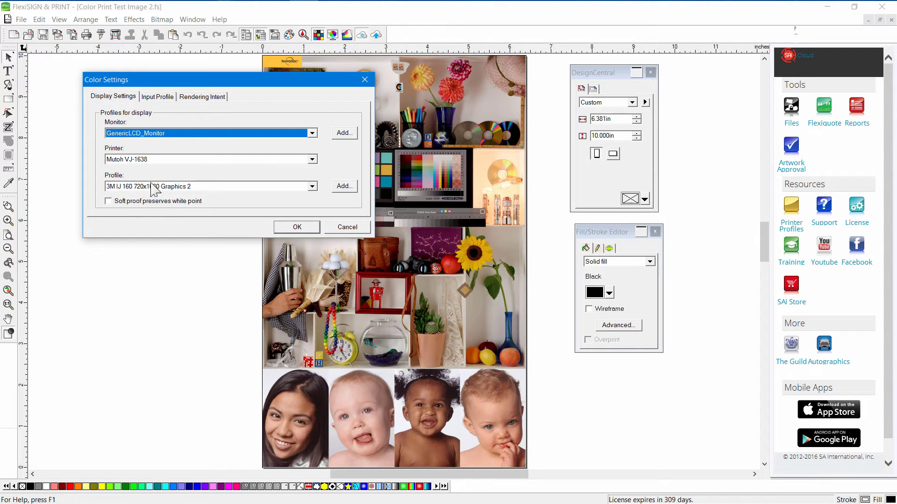
Choose Oracal 3651 GRA 720x1440 High Speed as the display profile for the Mutoh VJ-1638 printer.
click(181, 186)
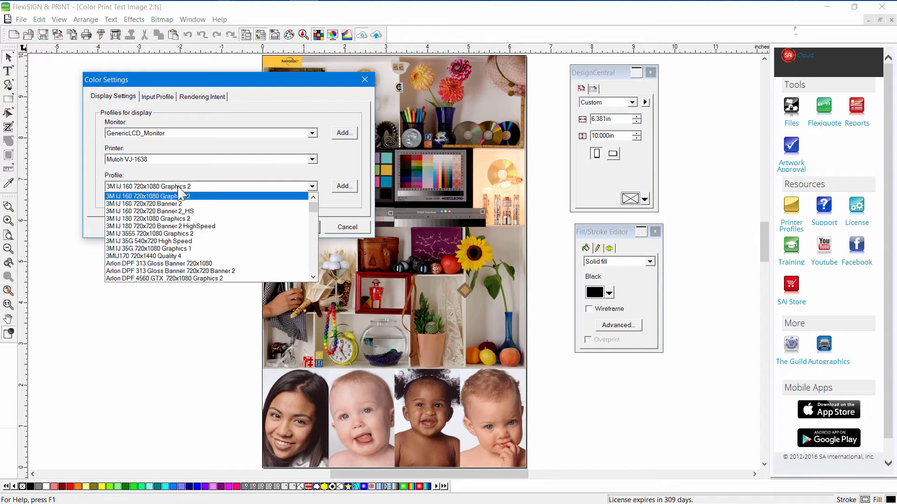
drag(314, 210, 312, 237)
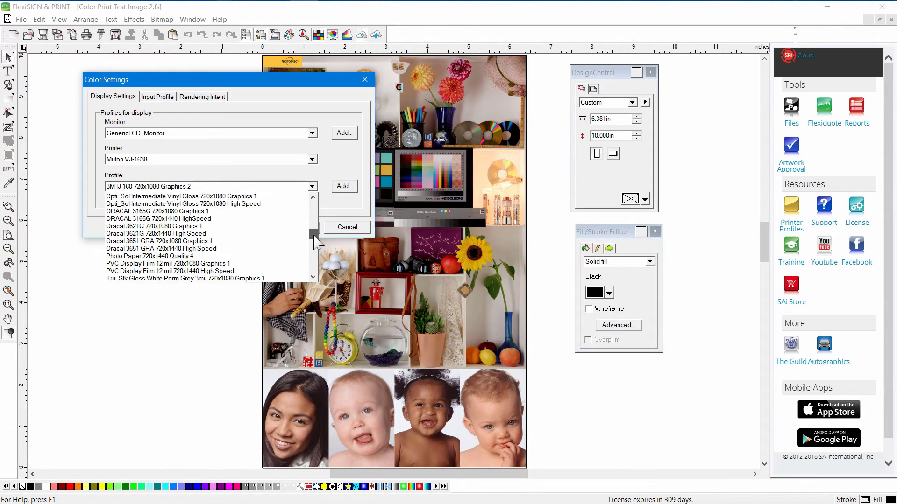
click(192, 249)
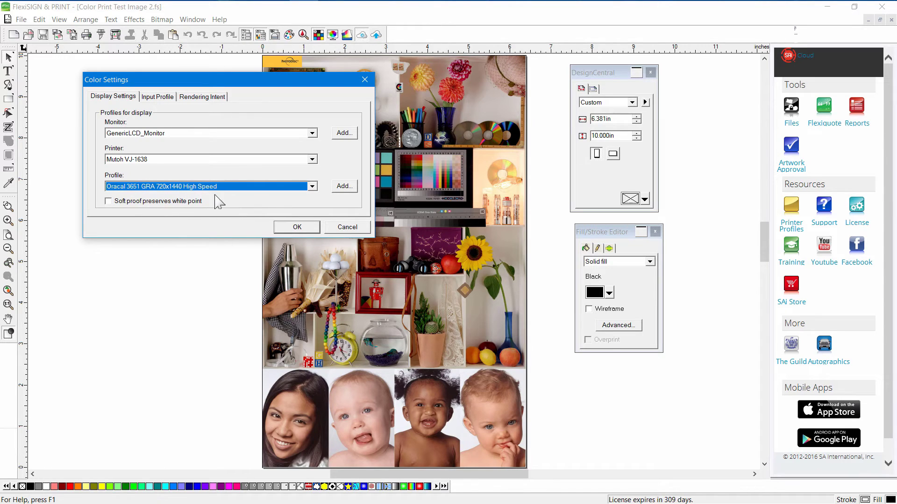
Set the assumed RGB input source profile to sRGB IEC61966-2.1 and apply the color settings.
click(161, 96)
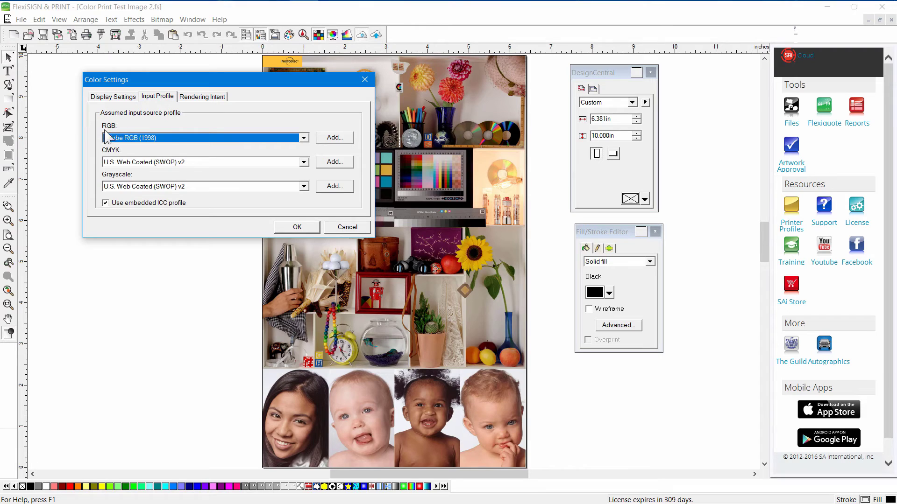
click(166, 138)
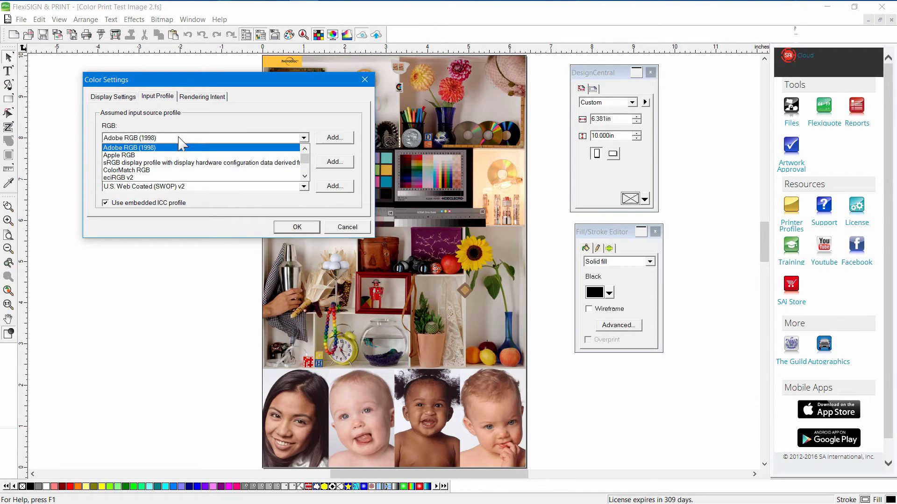
scroll(172, 156, down, 5)
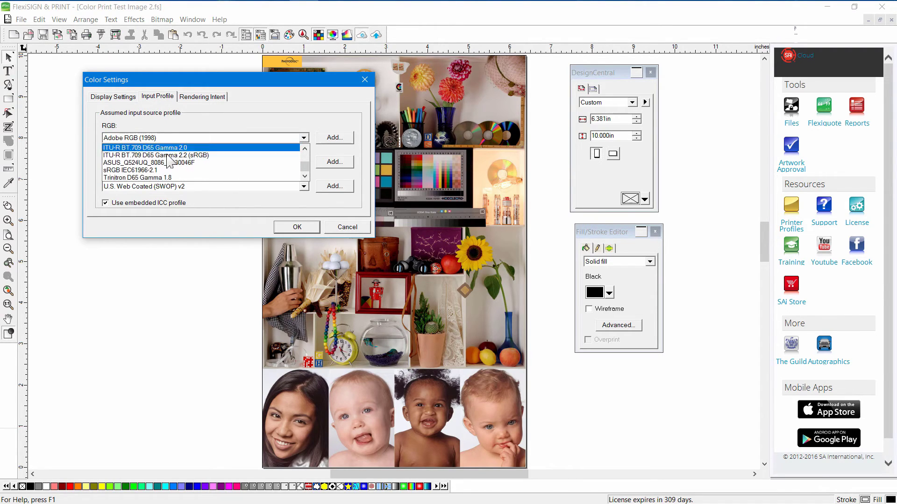
click(154, 170)
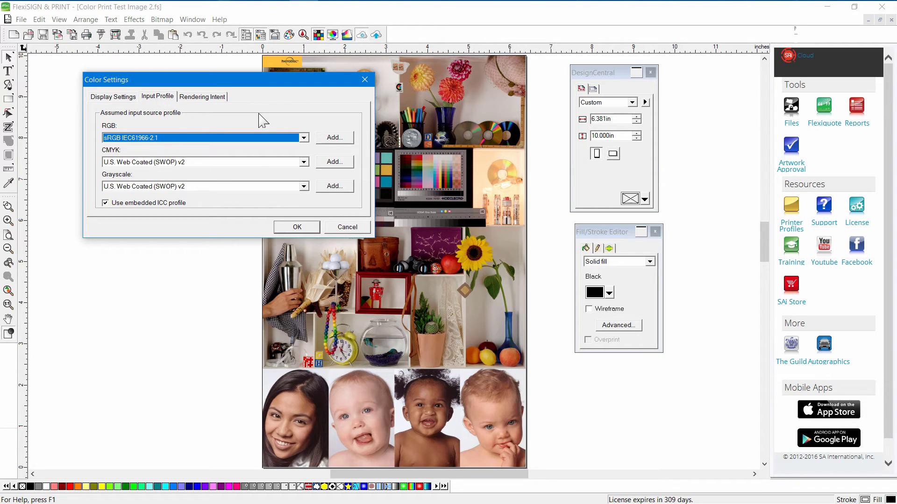
click(289, 226)
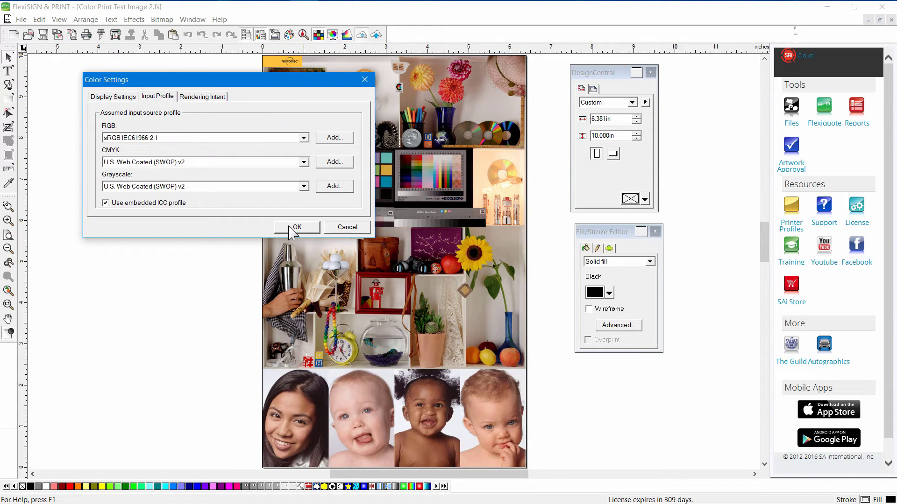
Toggle the on-screen color correction to compare the image's colors, leaving the corrected view on.
click(332, 35)
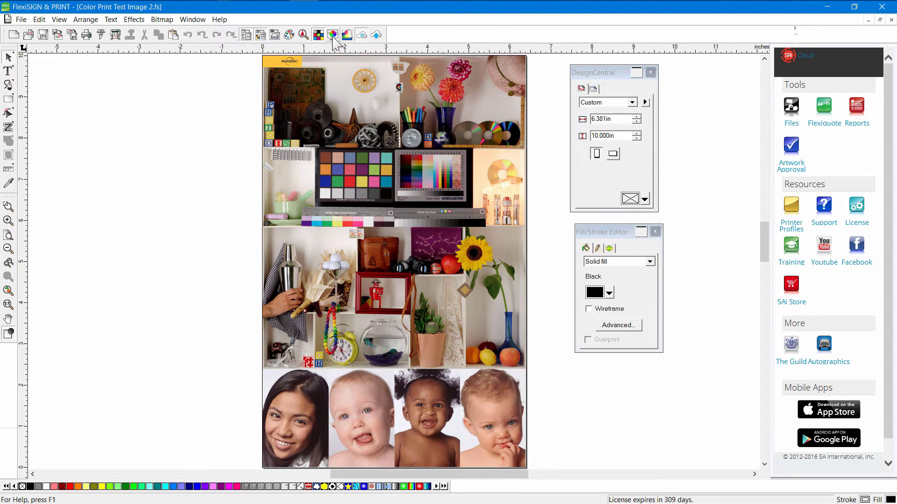
click(333, 35)
click(333, 35)
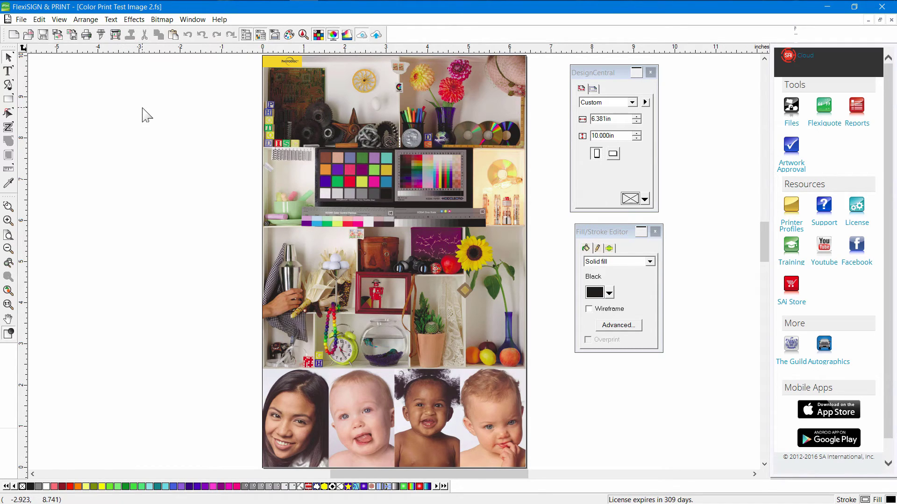
Open RIP and Print through the Production Manager on this computer, maximize it, and retrieve the material size from the printer.
click(116, 36)
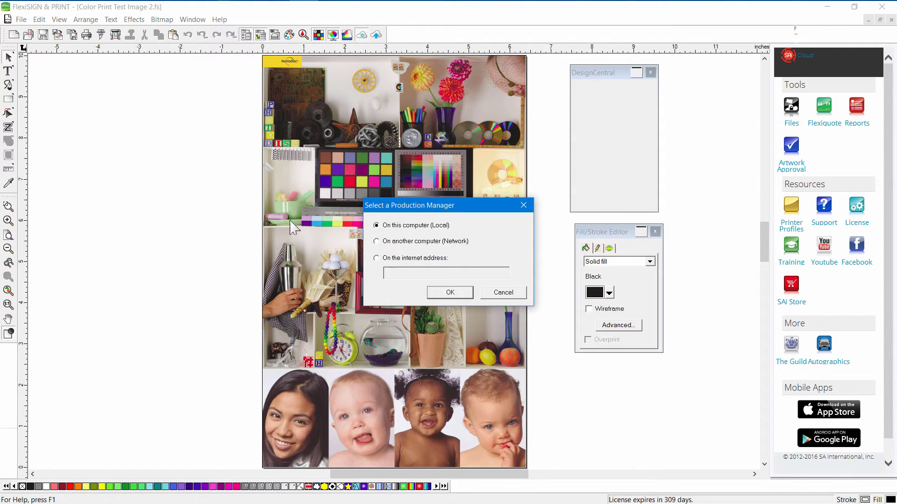
drag(394, 205, 174, 120)
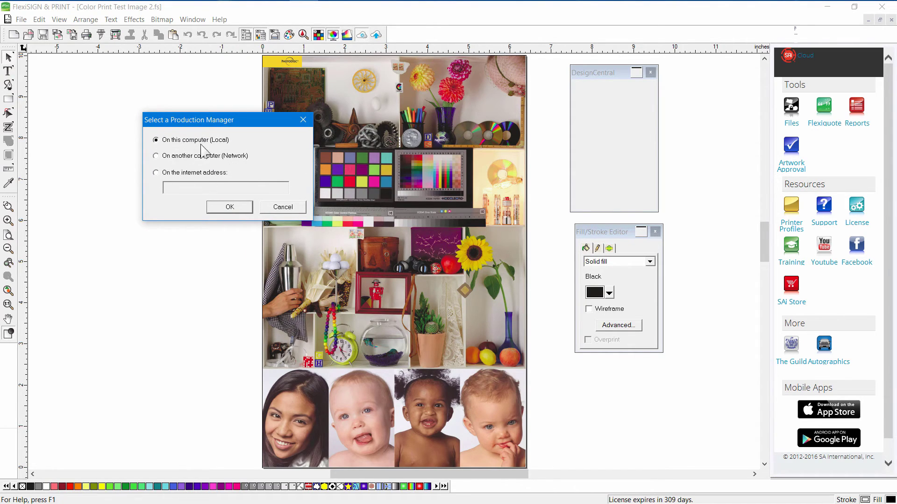
click(232, 207)
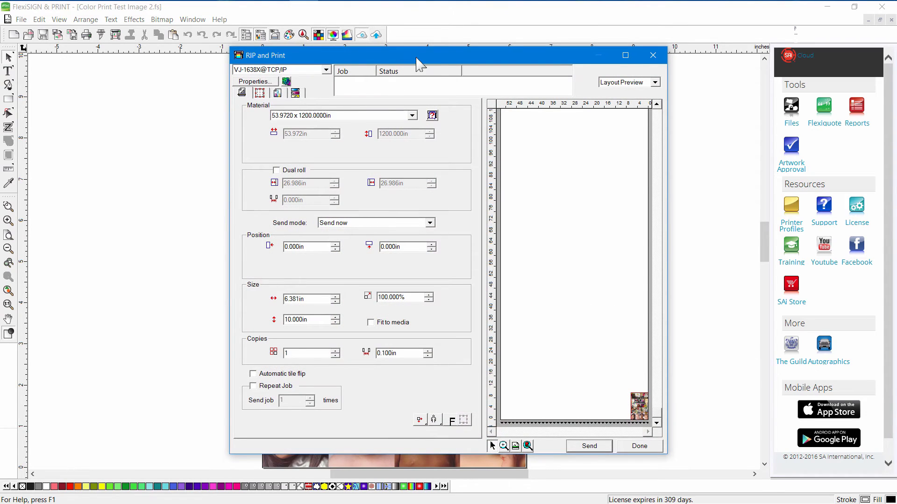
click(625, 55)
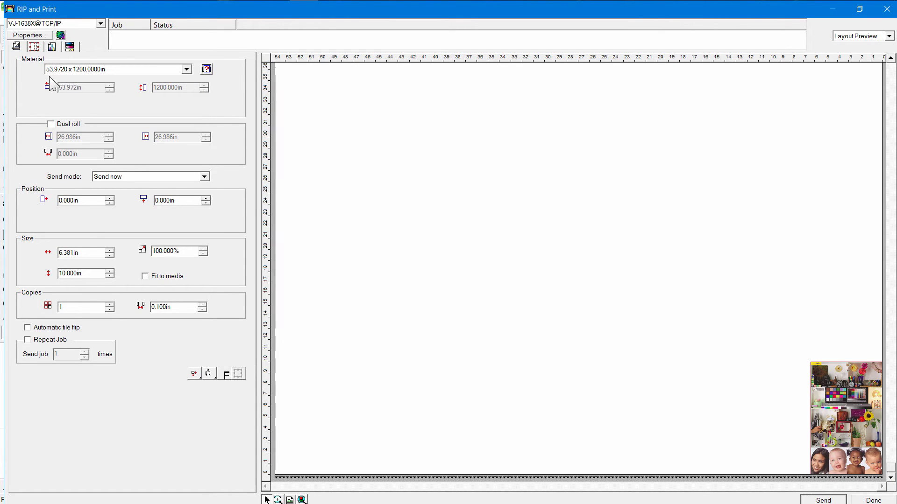
click(207, 68)
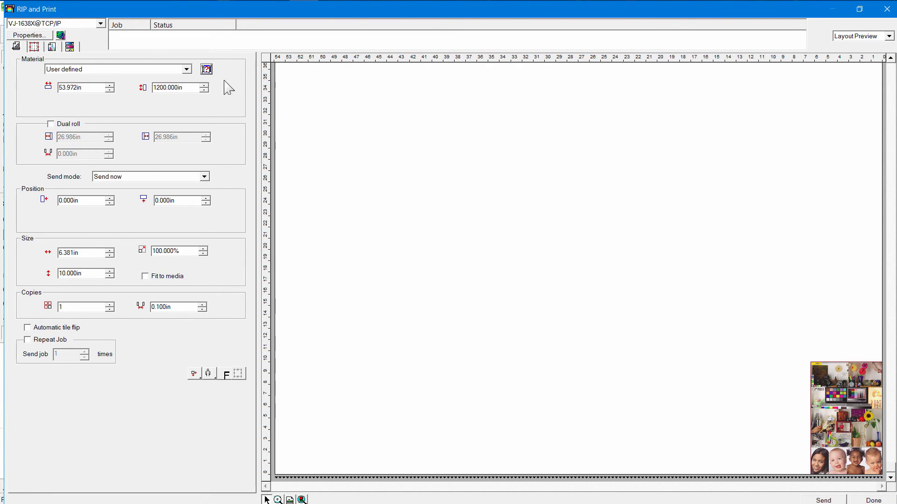
Rotate the test image 90 degrees into landscape orientation and enlarge it proportionally to a width of 18.5 in.
click(825, 373)
click(208, 374)
click(208, 394)
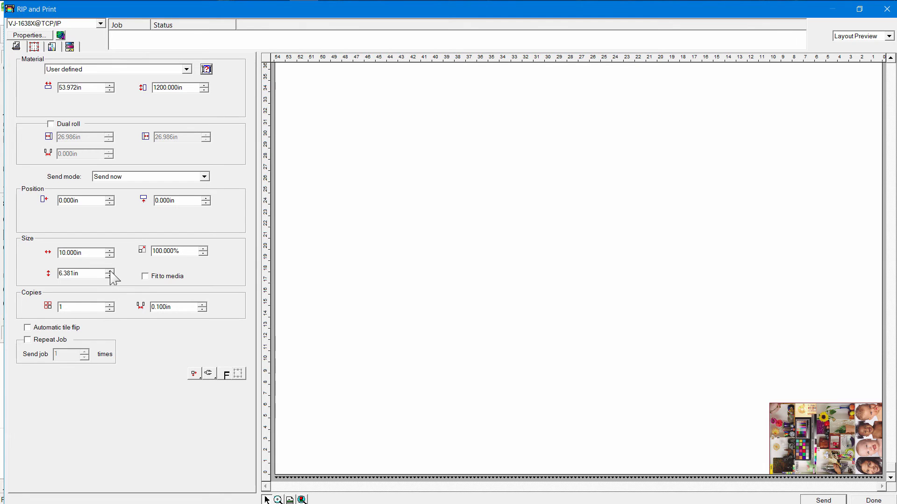
drag(113, 250, 110, 251)
double_click(99, 254)
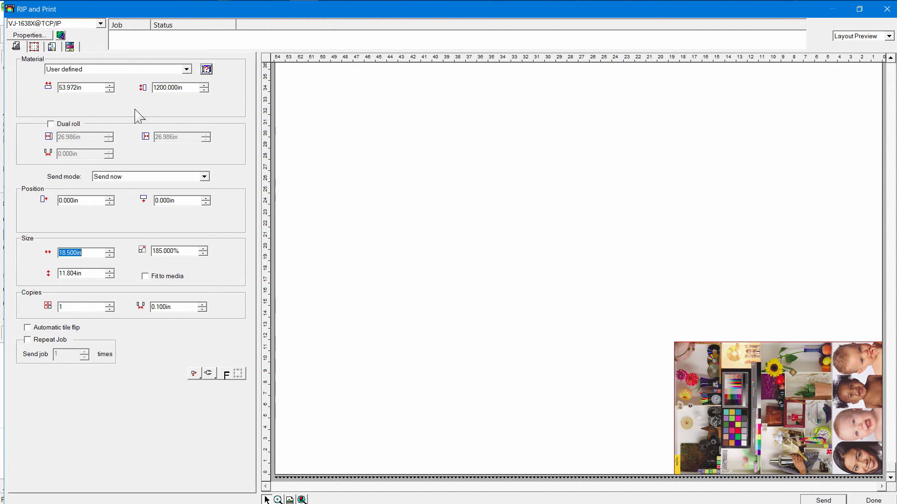
Review the print job's setup across its panel and tiling settings, assumed input source profiles, and printer driver options.
click(34, 46)
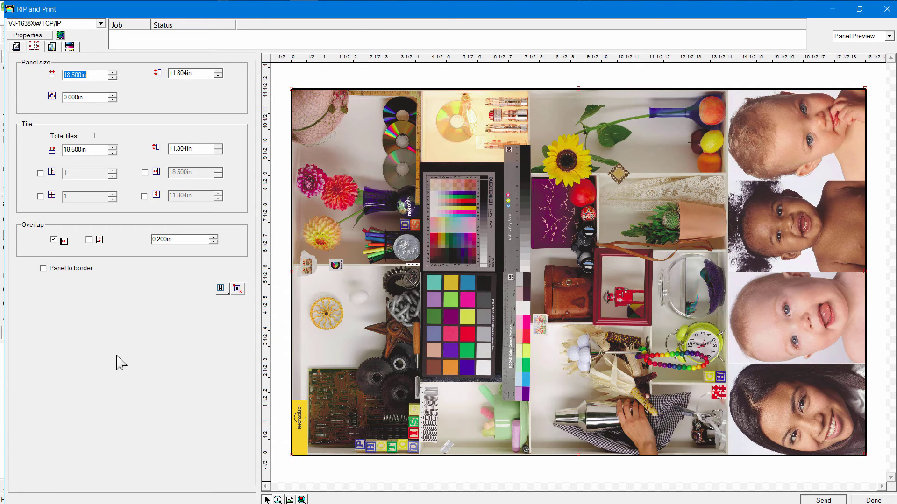
click(54, 46)
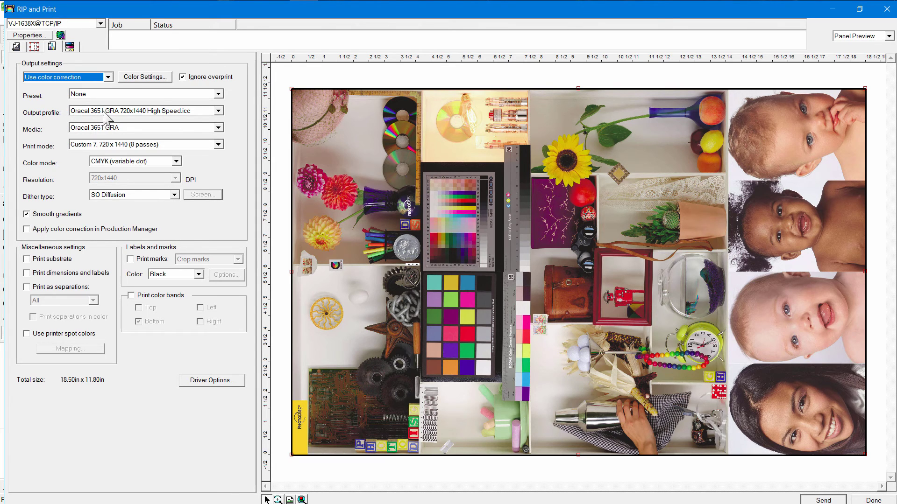
click(148, 77)
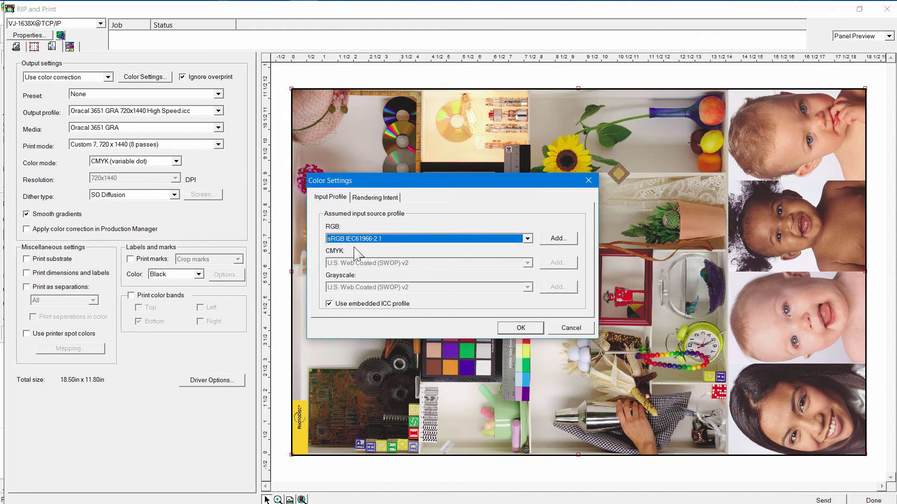
click(520, 328)
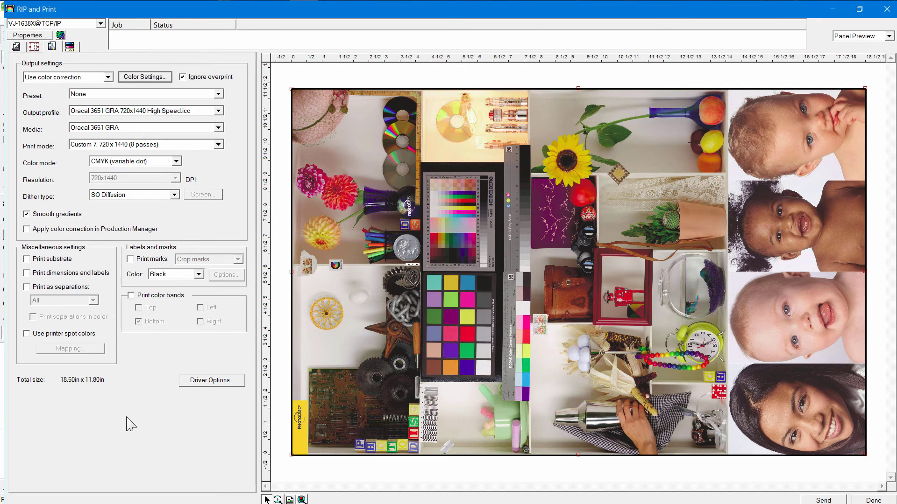
click(215, 382)
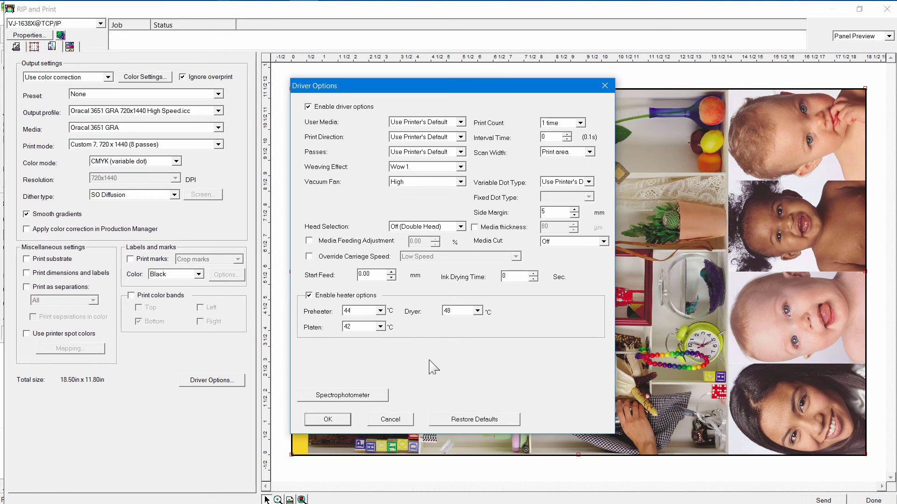
click(391, 420)
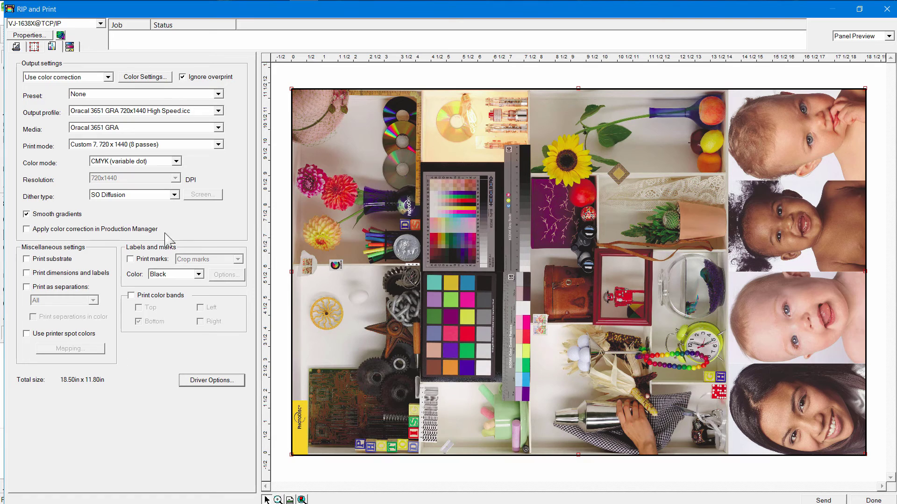
Send the test image job to the Mutoh VJ-1638X and close RIP and Print.
click(822, 500)
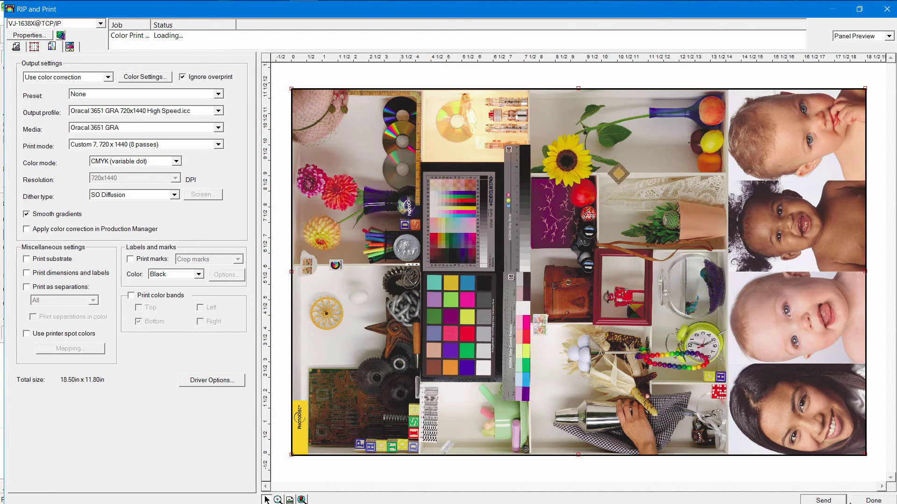
click(871, 501)
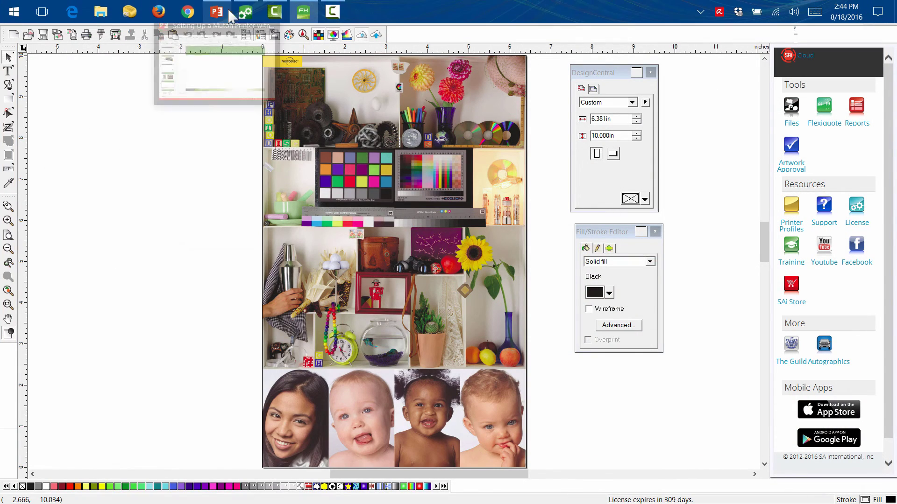
Switch to Production Manager and inspect the Color Print Test Image 2.pdf job in the Mutoh VJ-1638X queue.
click(243, 13)
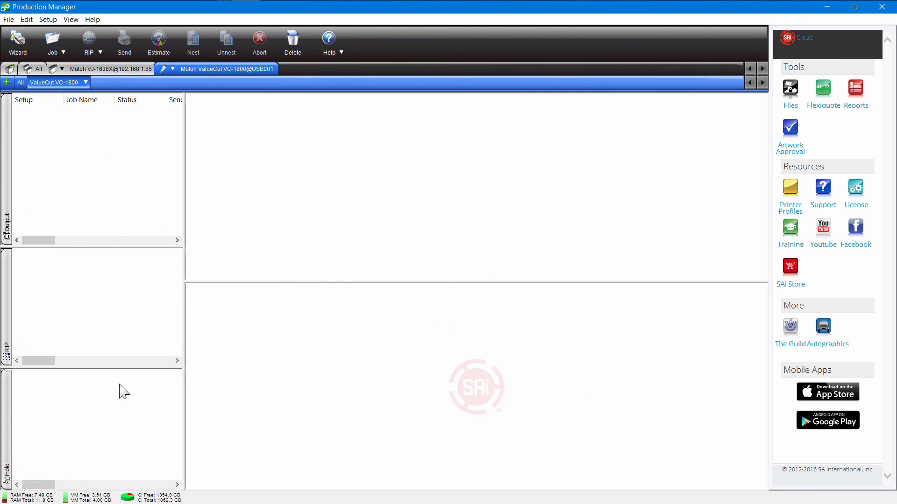
click(106, 67)
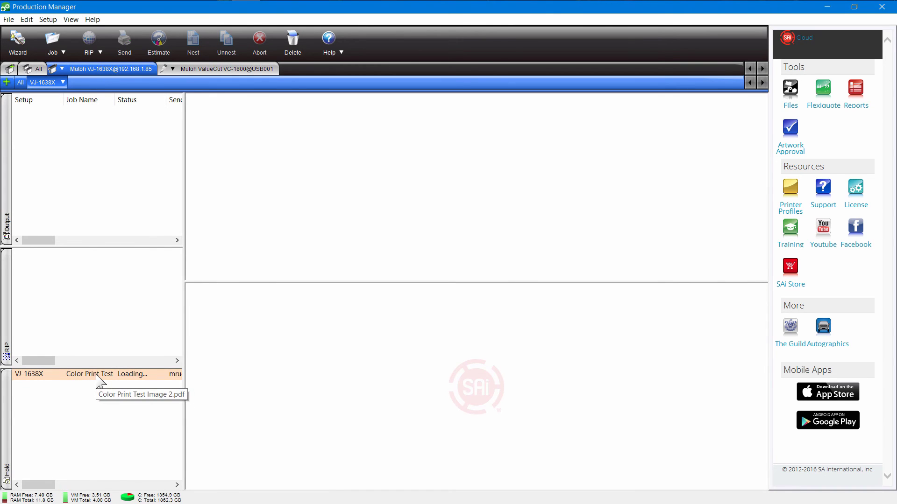
click(99, 255)
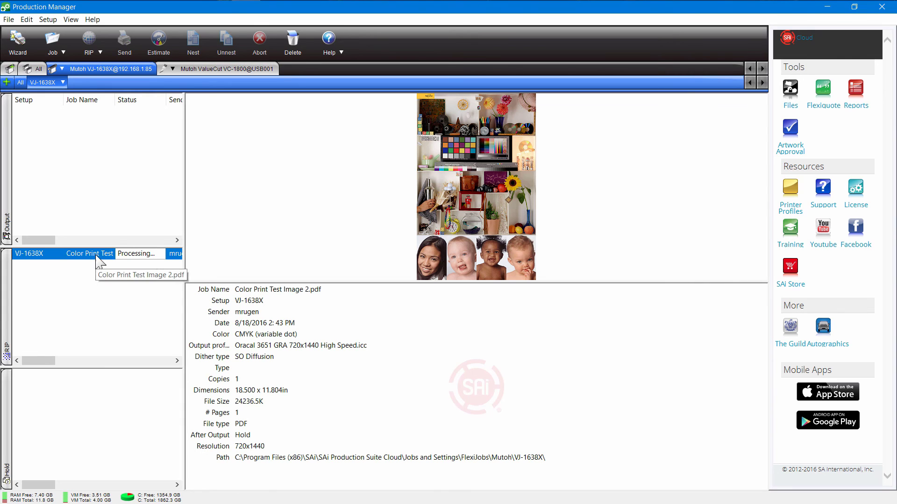